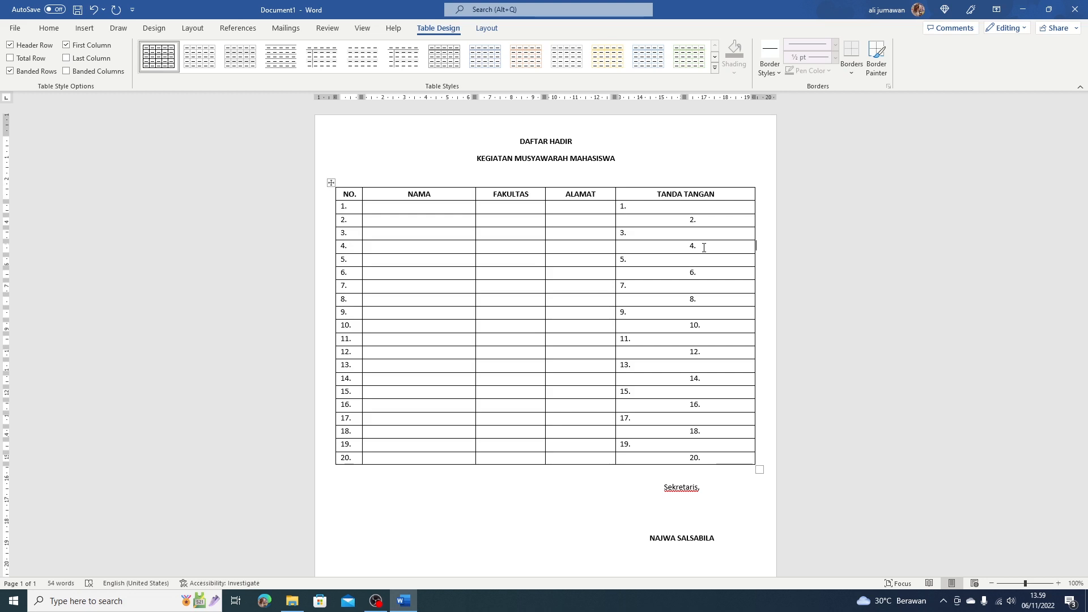
Delete the whole sheet and type 'DAFTAR HADIR' and 'KEGIATAN MUSYAWARAH MAHASISWA' followed by a blank line.
click(510, 141)
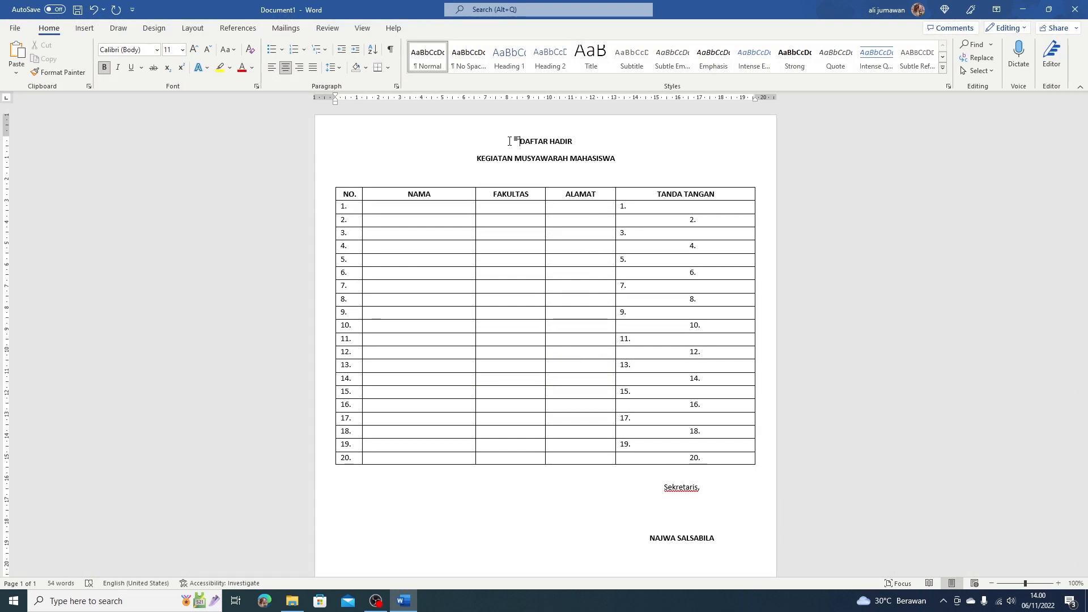
drag(510, 141, 720, 539)
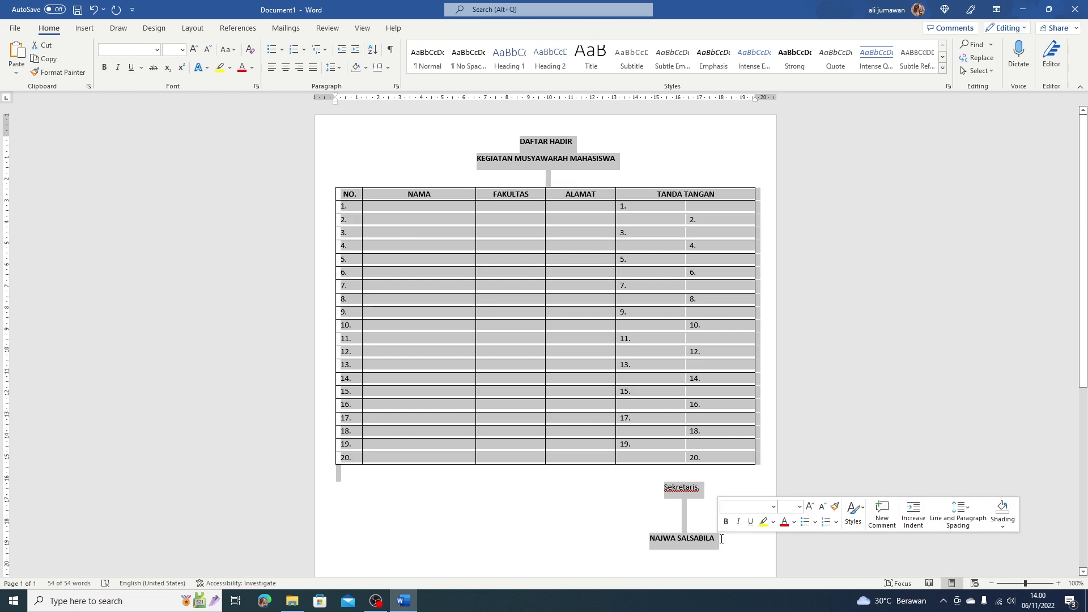
key(Delete)
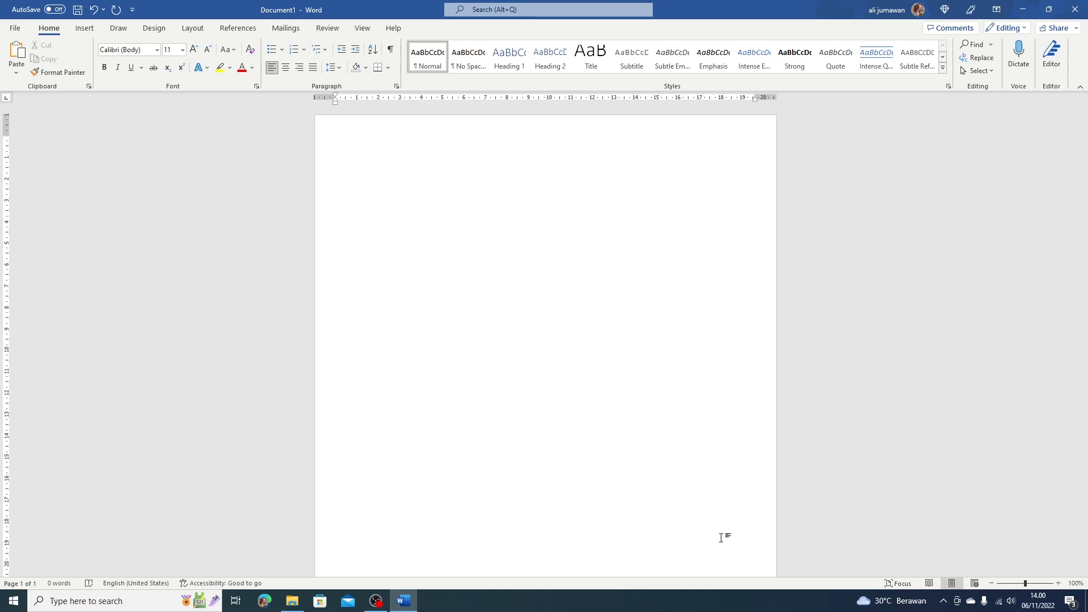
text(DAFTAR HAD)
text(IR )
text(KEGIATAN M)
text(USYAWARAH)
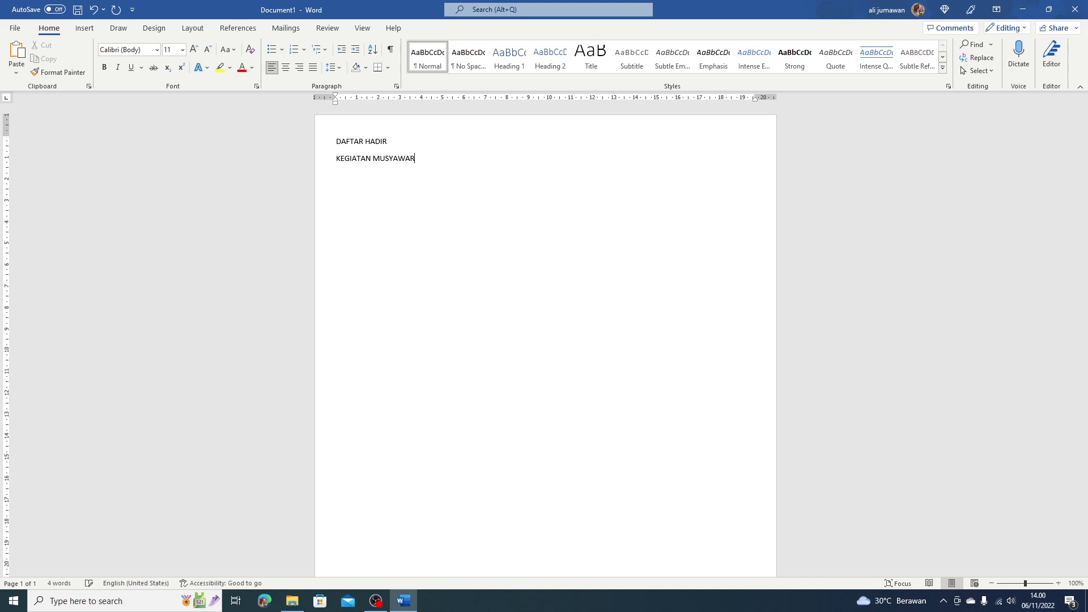
text( MAHASISWA)
key(Return)
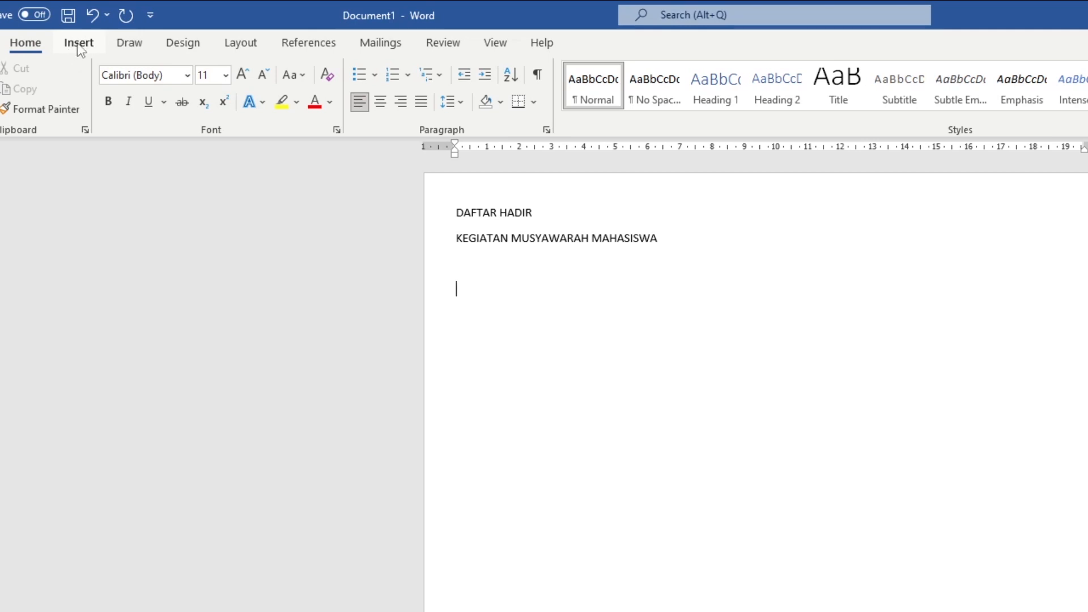
Insert a 6-column by 3-row table beneath the title lines from the Insert Table grid.
click(80, 44)
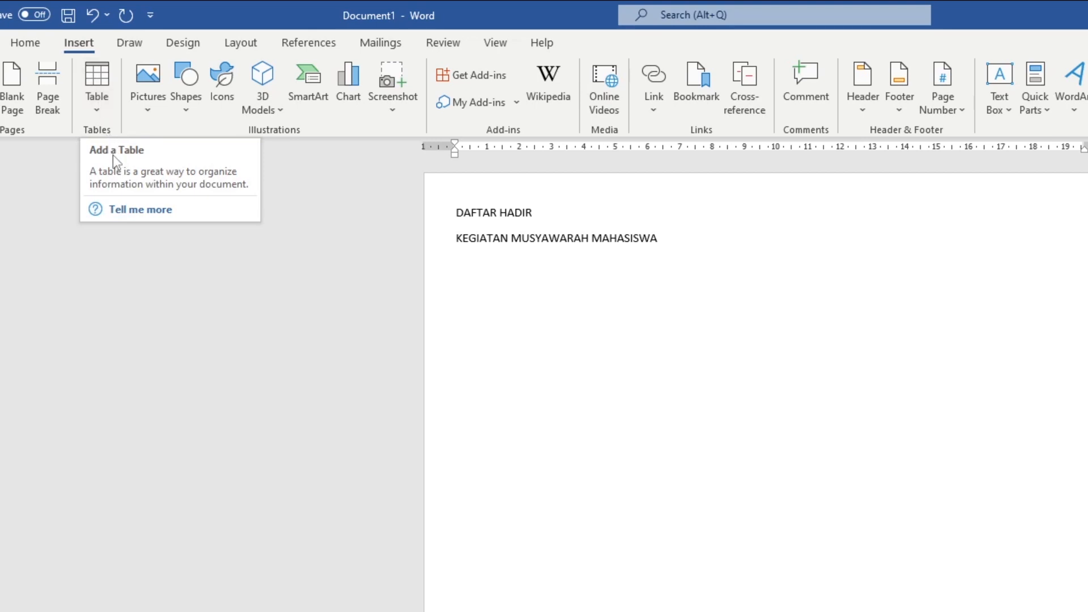
click(96, 79)
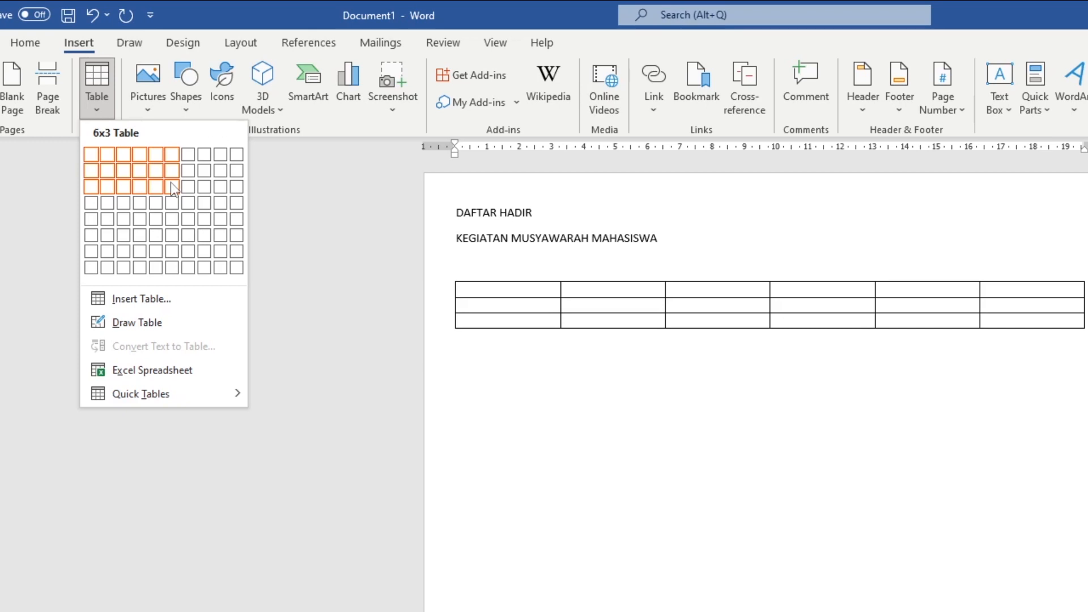
click(172, 183)
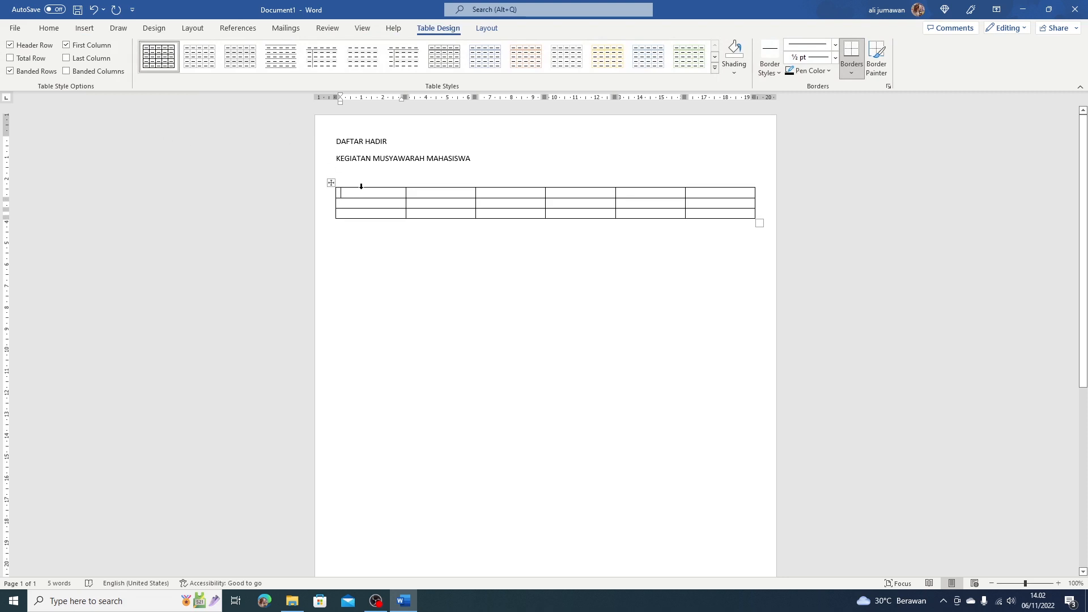
Enter NO, NAMA, FAKULTAS, ALAMAT and TANDA TANGAN across the first five header cells.
text(NO)
key(Tab)
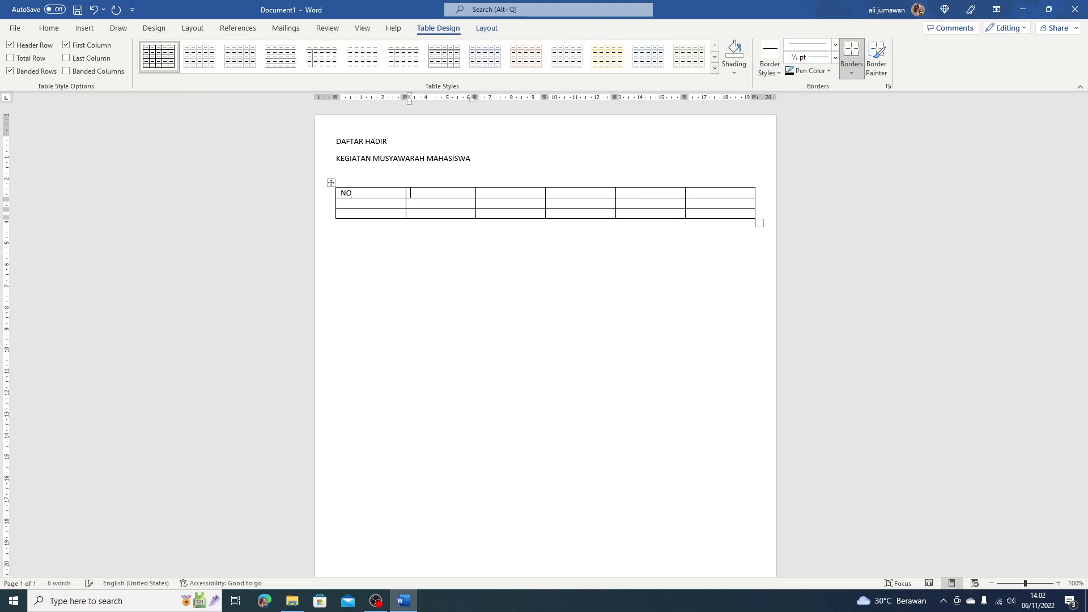
text(NAMA)
key(Tab)
text(FAKULTAS)
key(Tab)
text(ALAMAT)
key(Tab)
text(TAND)
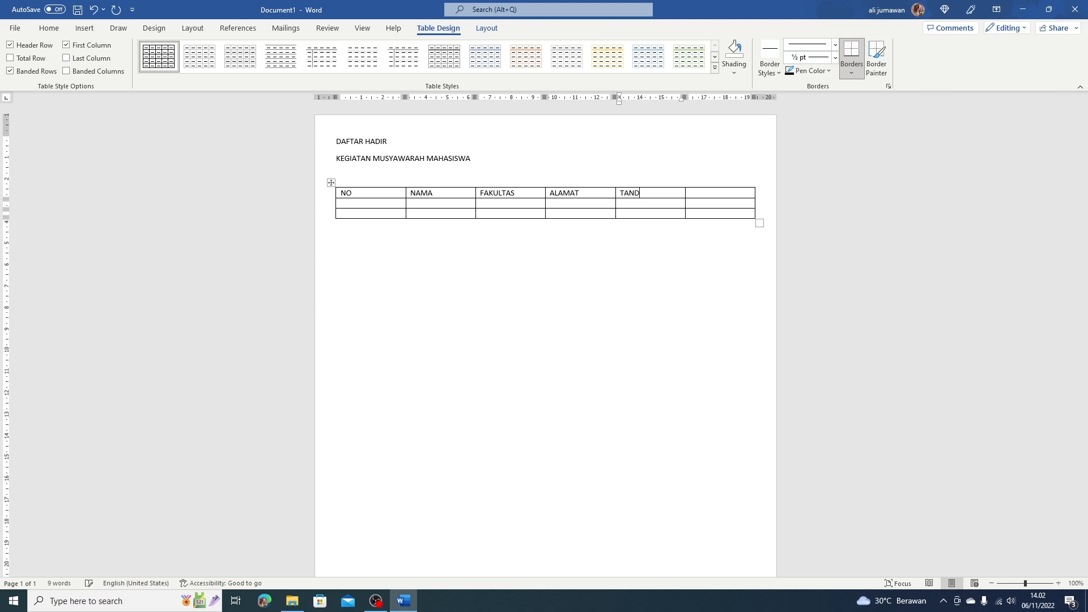
text(A TANGAN)
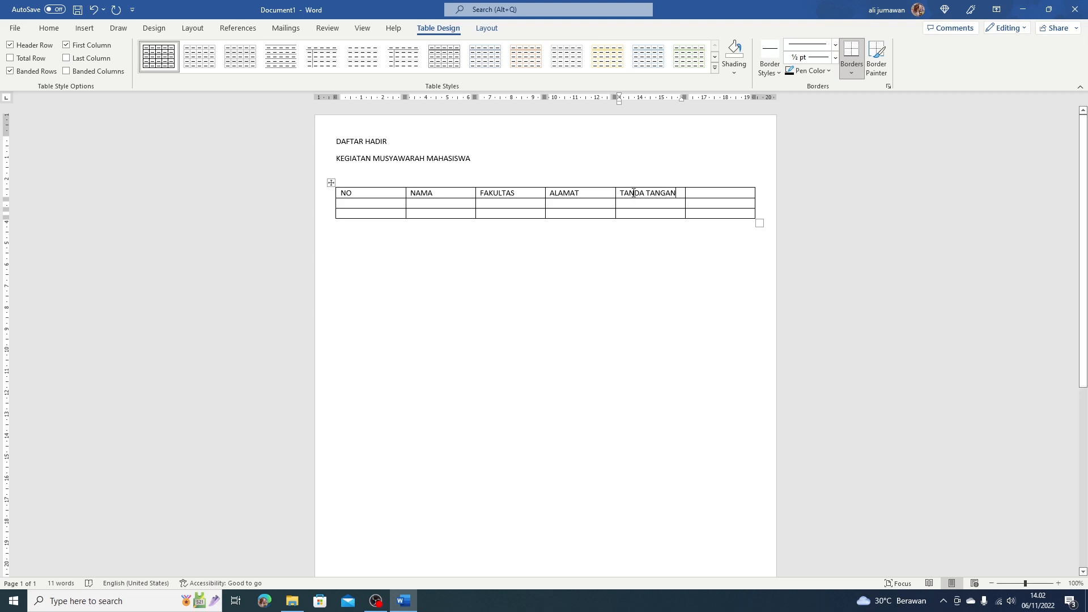
drag(648, 194, 694, 193)
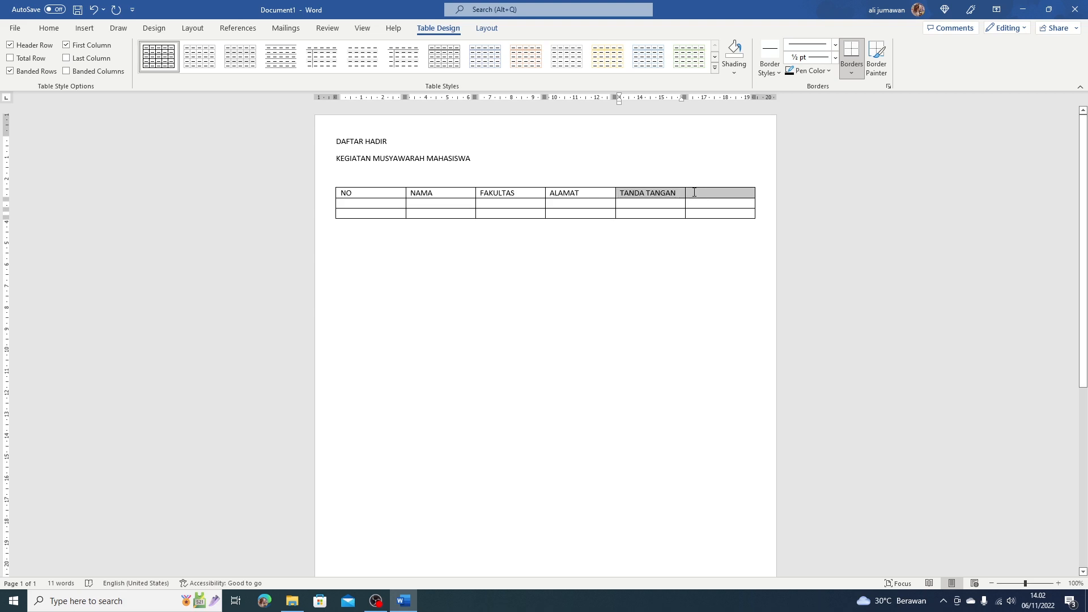
Merge the TANDA TANGAN cell and the empty sixth cell with Table Layout's Merge Cells.
drag(694, 193, 694, 196)
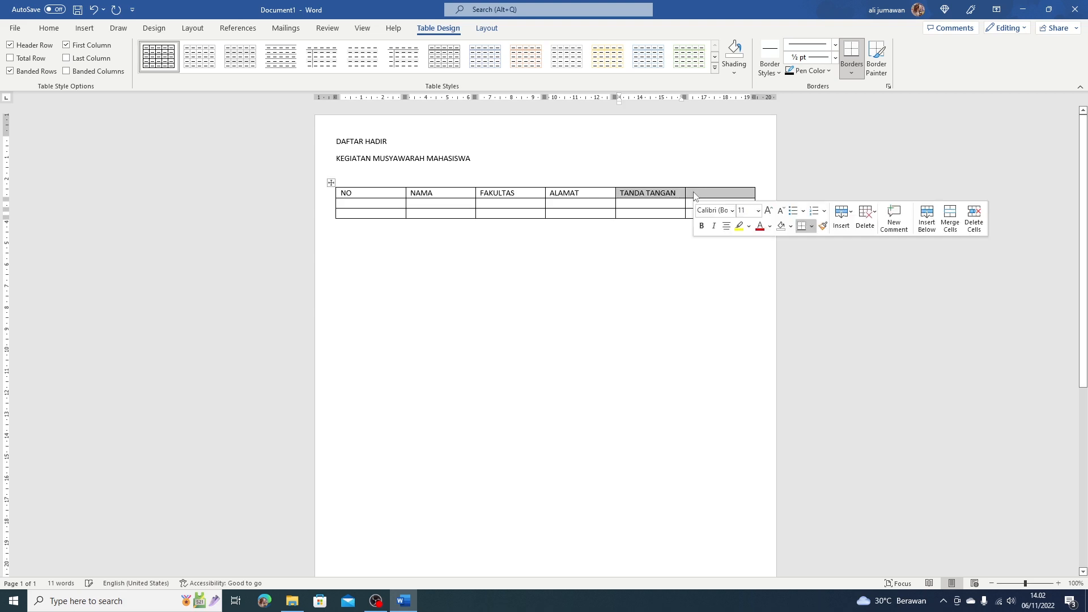
click(490, 29)
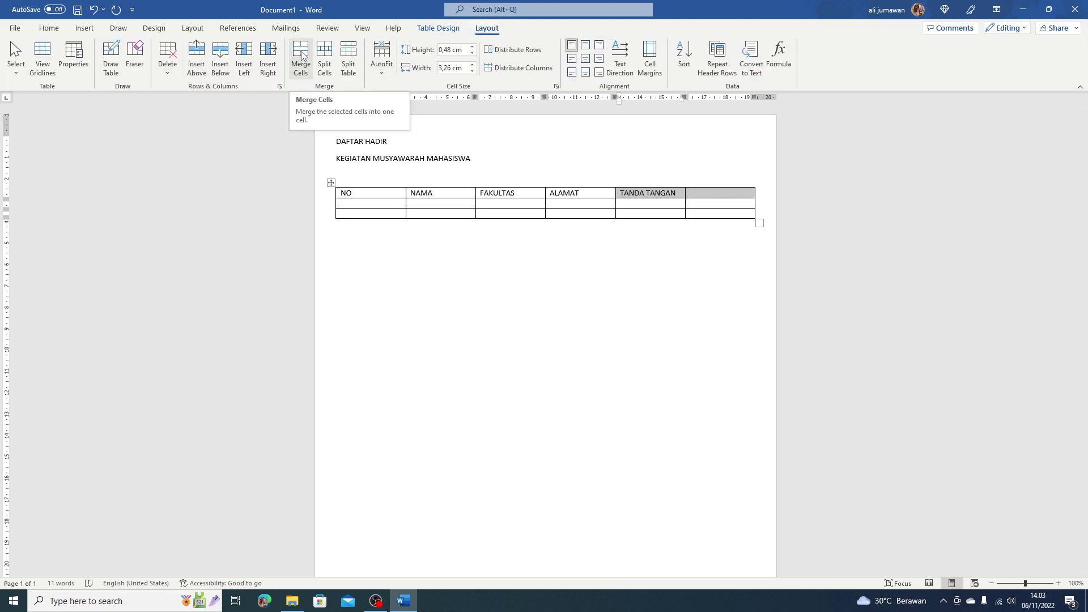
click(301, 54)
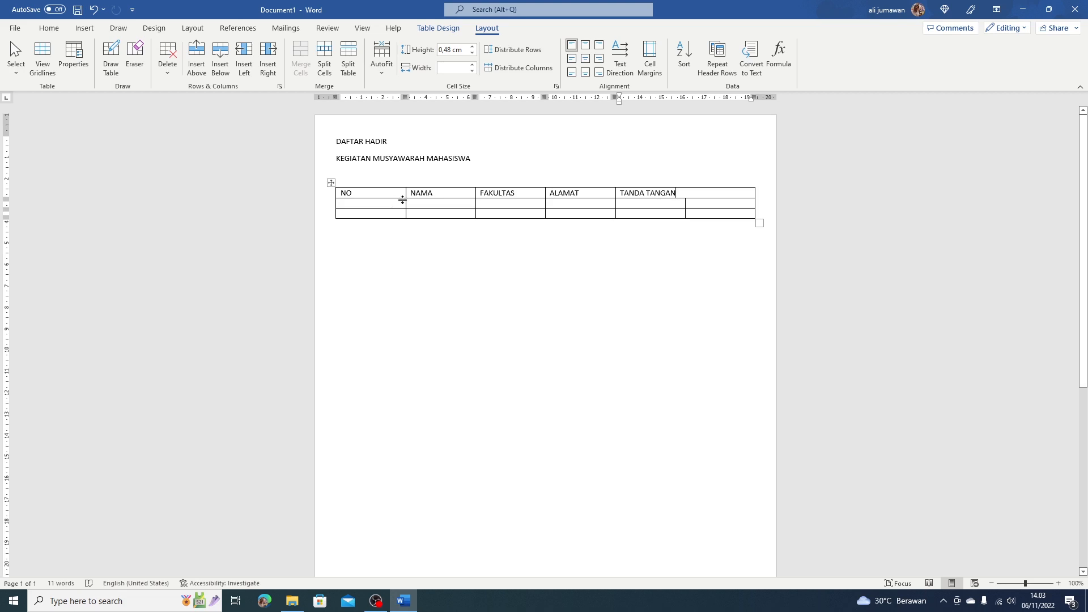
Narrow the NO column to about 1,24 cm by moving its right border left.
drag(405, 203, 362, 205)
click(354, 194)
mouse_move(321, 200)
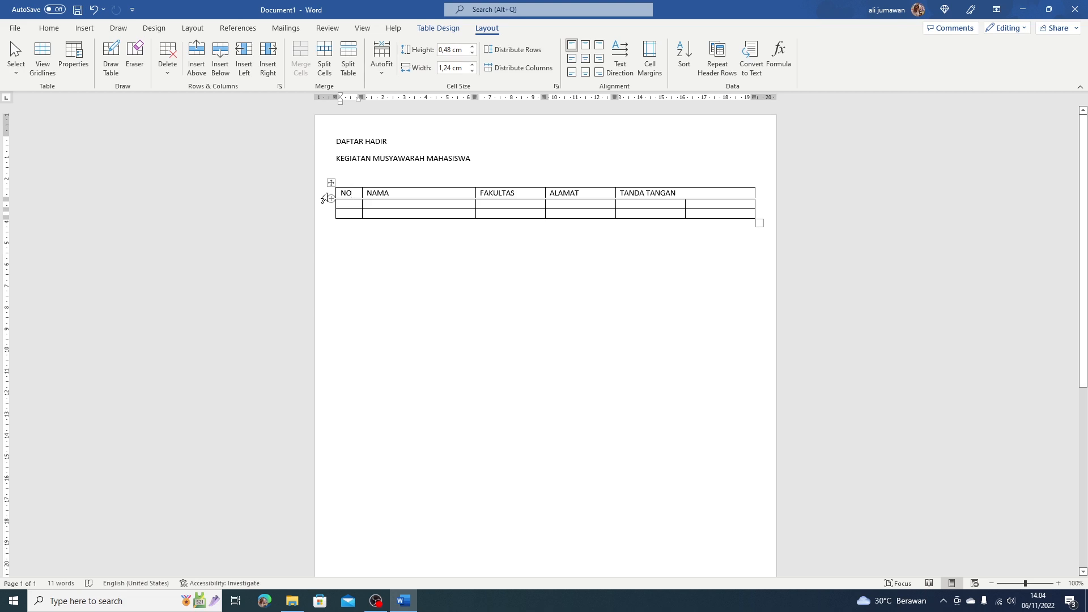
Make the NO, NAMA, FAKULTAS, ALAMAT and TANDA TANGAN headings bold and centred.
click(324, 198)
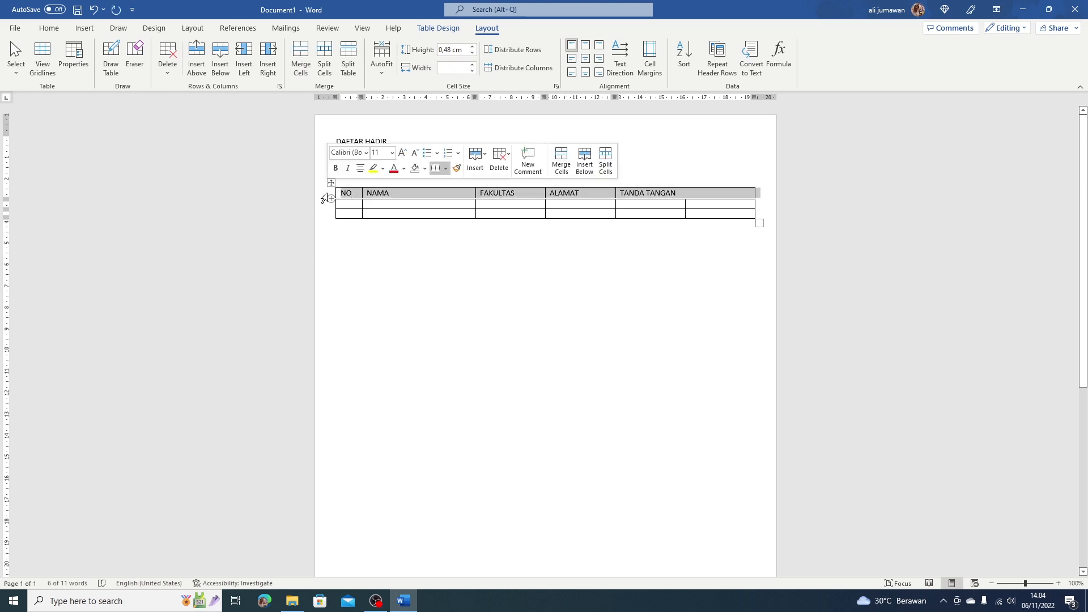
click(336, 169)
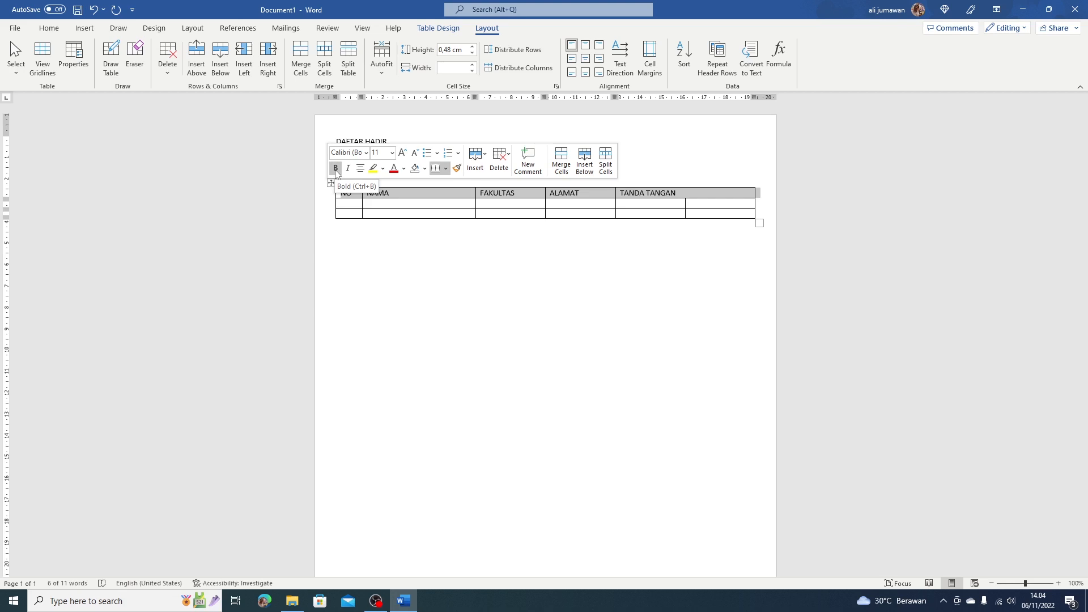
click(336, 170)
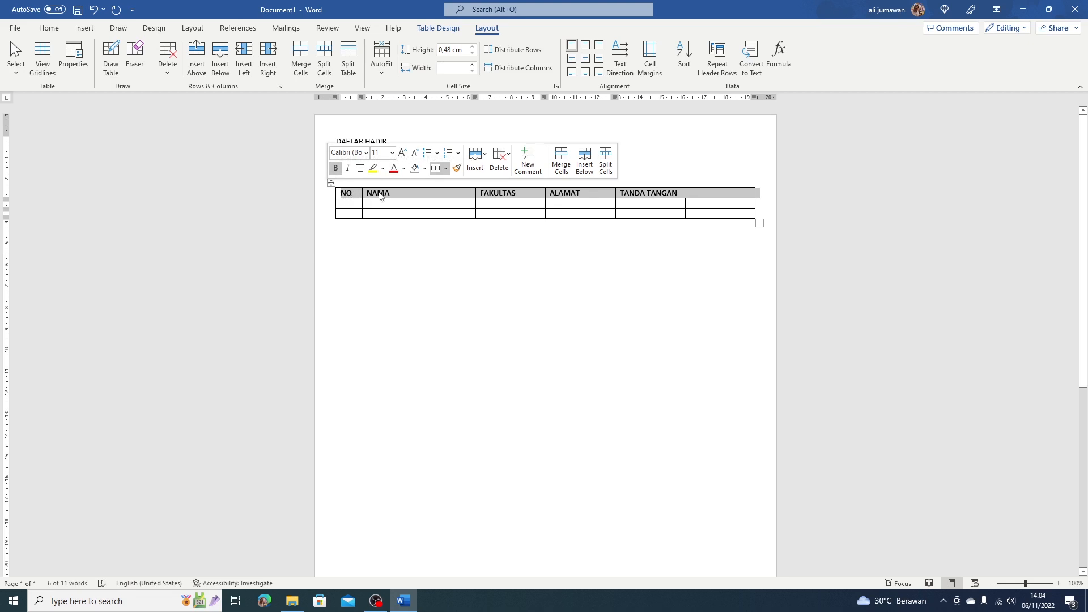
click(361, 168)
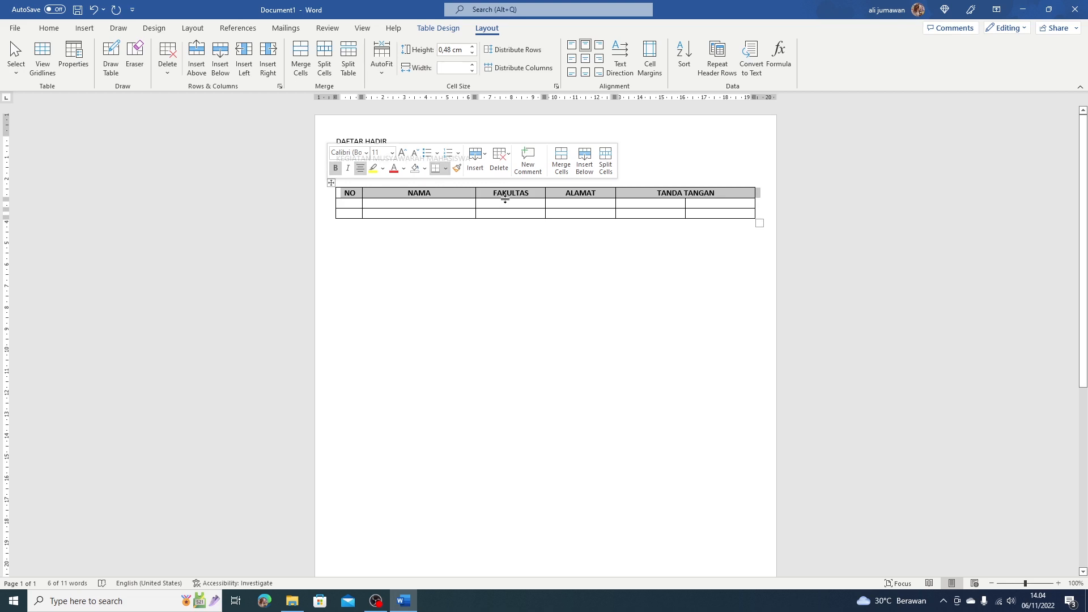
Increase the header row height to 0,85 cm by dragging its bottom border down.
drag(505, 199, 505, 199)
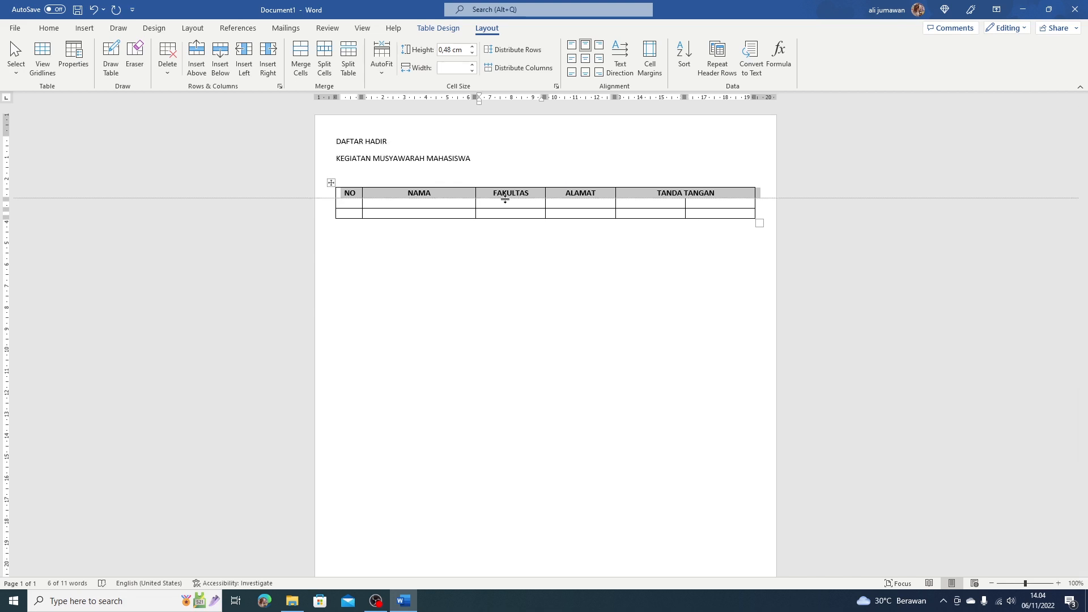
drag(505, 199, 505, 206)
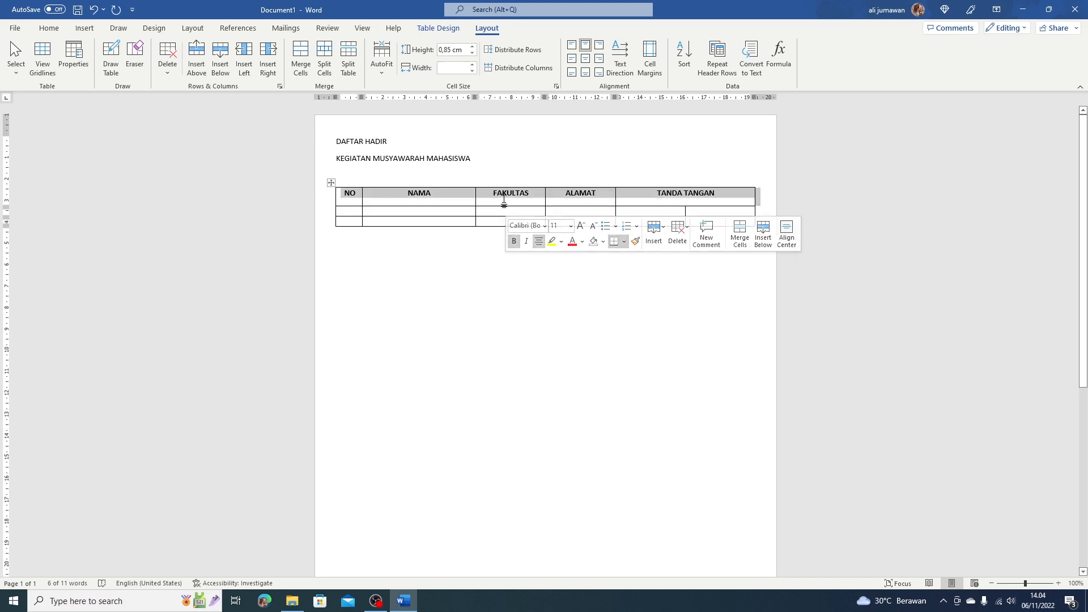
click(502, 198)
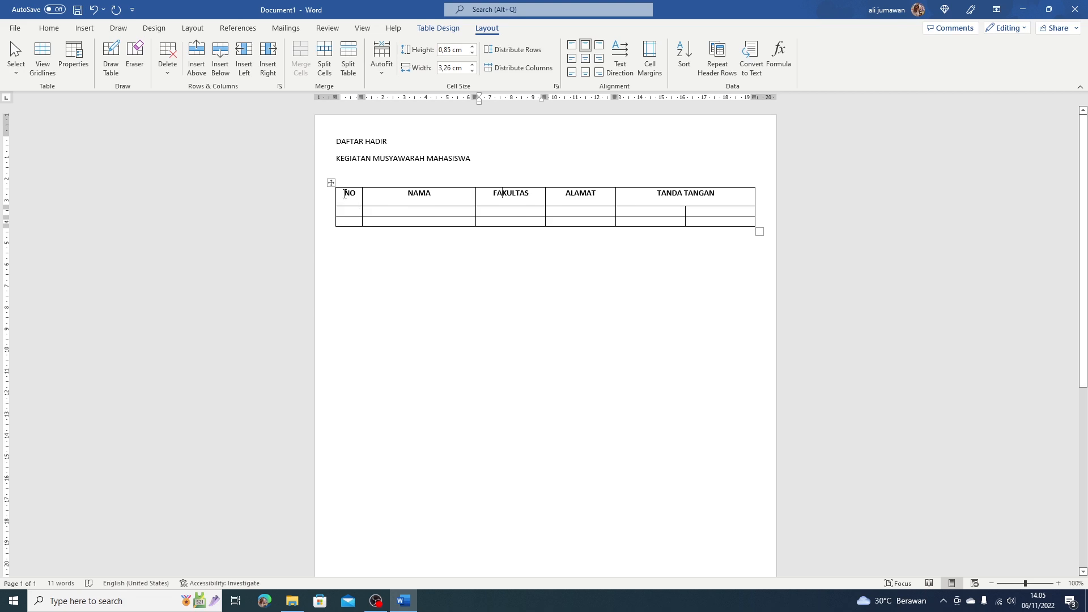
Apply Align Center to the header row so the labels sit centred both ways.
drag(344, 195, 675, 195)
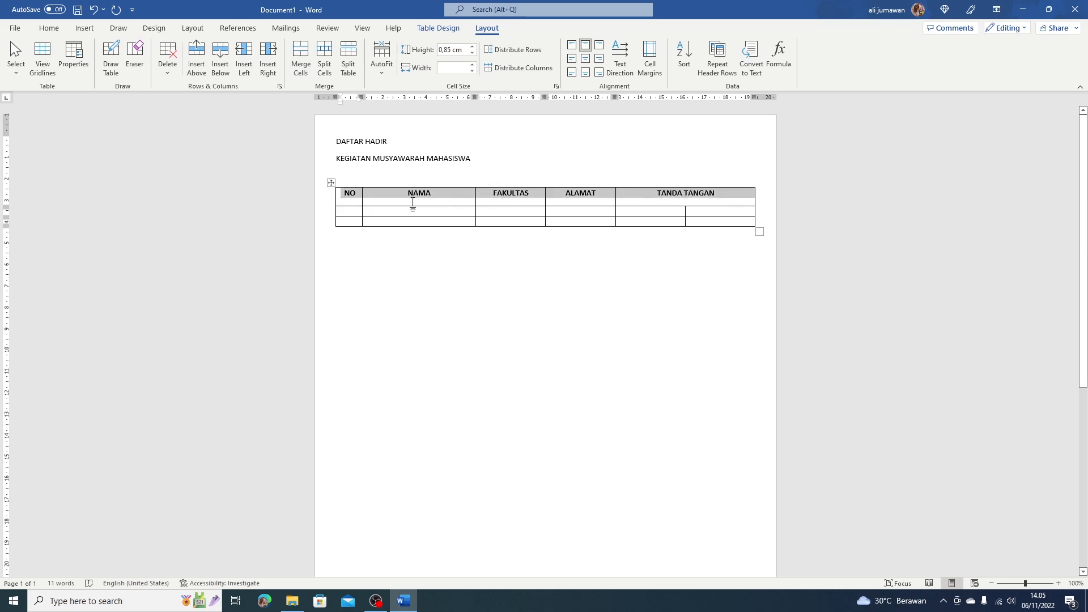
click(350, 194)
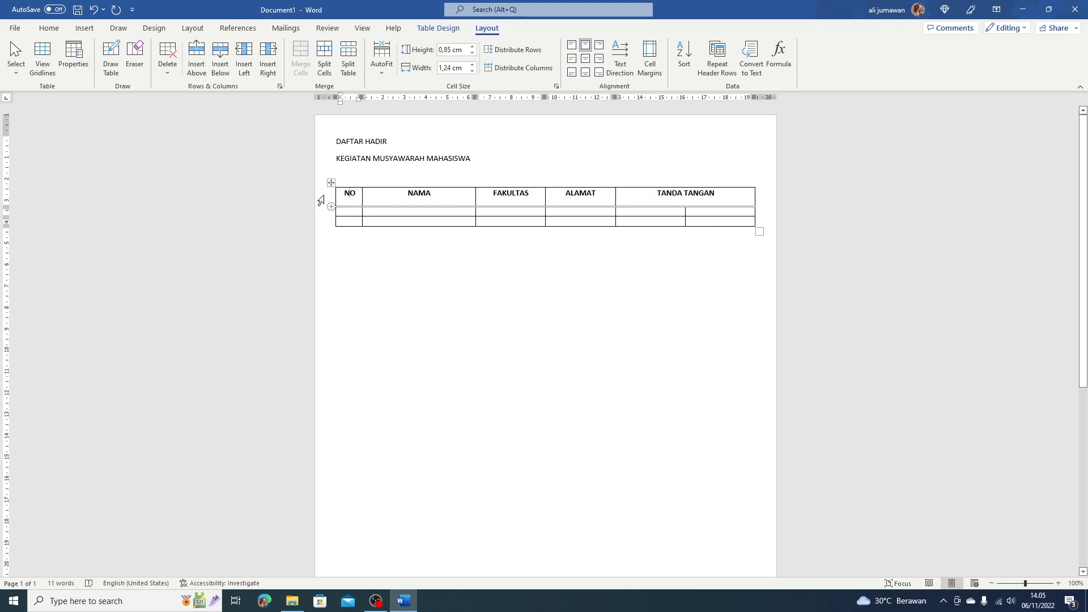
click(321, 201)
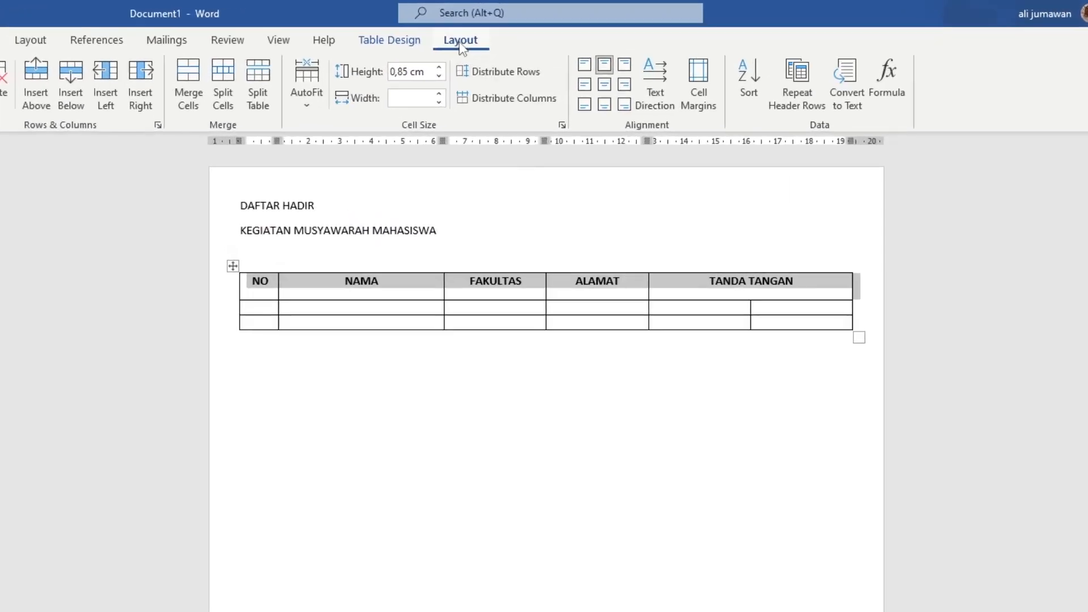
click(605, 87)
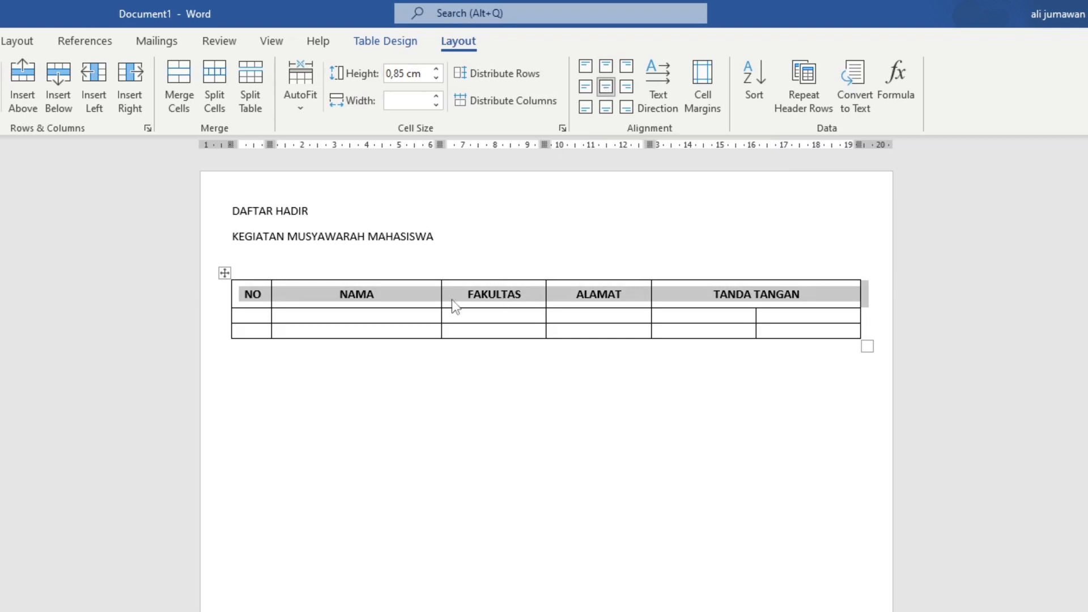
click(496, 295)
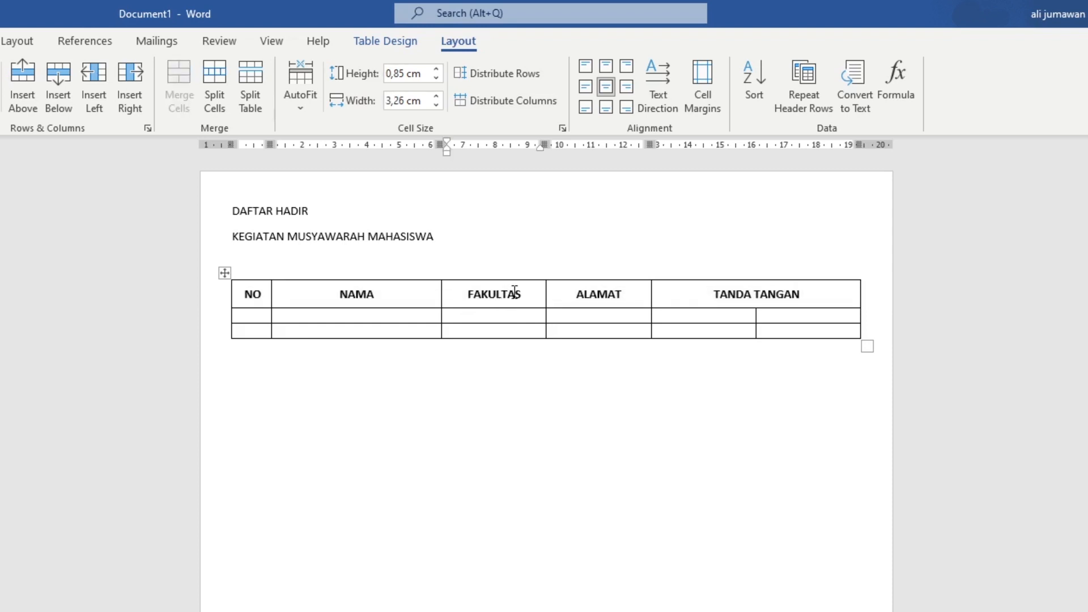
Number the two NO data cells 1. and 2. with Numbering and decrease their indent.
click(255, 316)
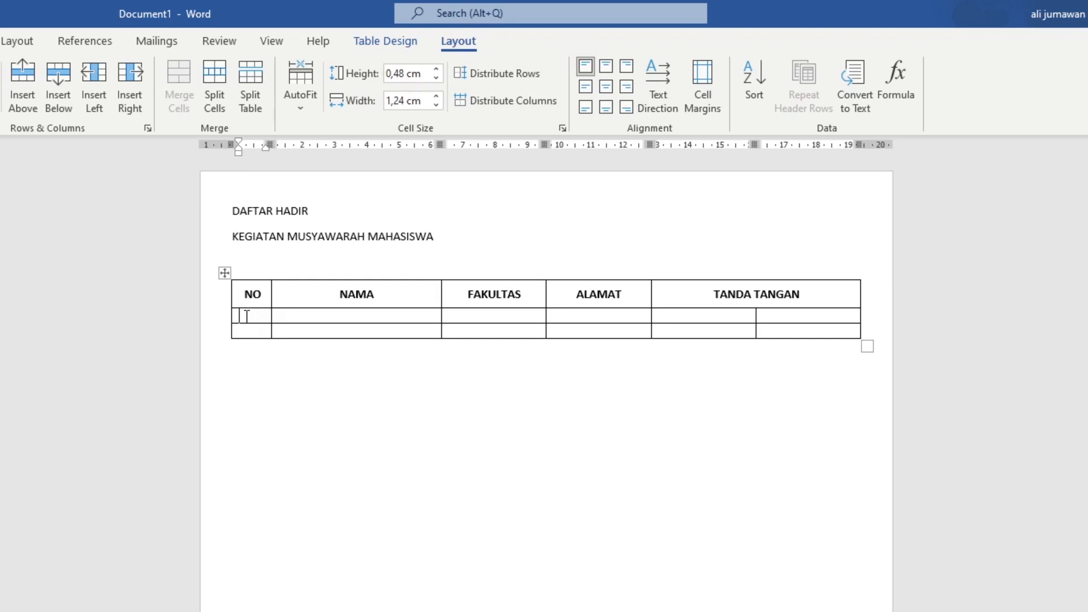
drag(243, 314, 252, 333)
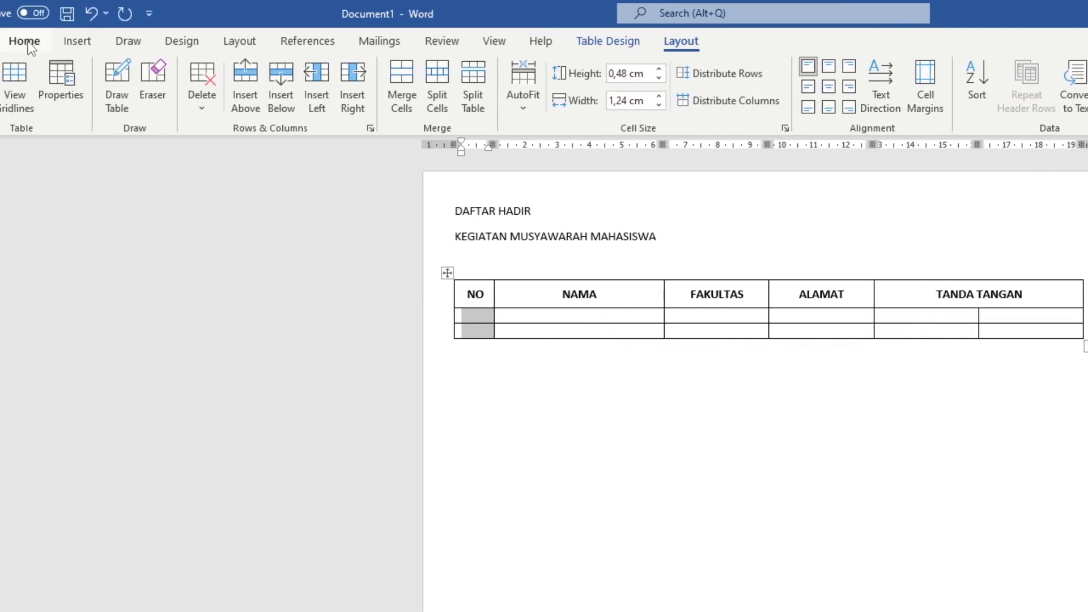
click(27, 44)
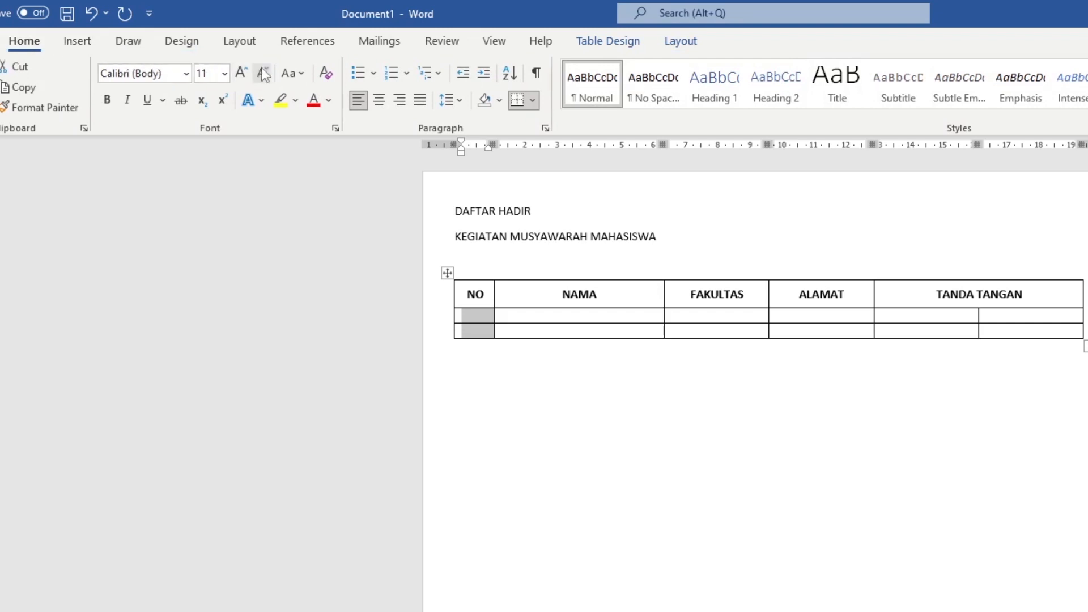
click(390, 72)
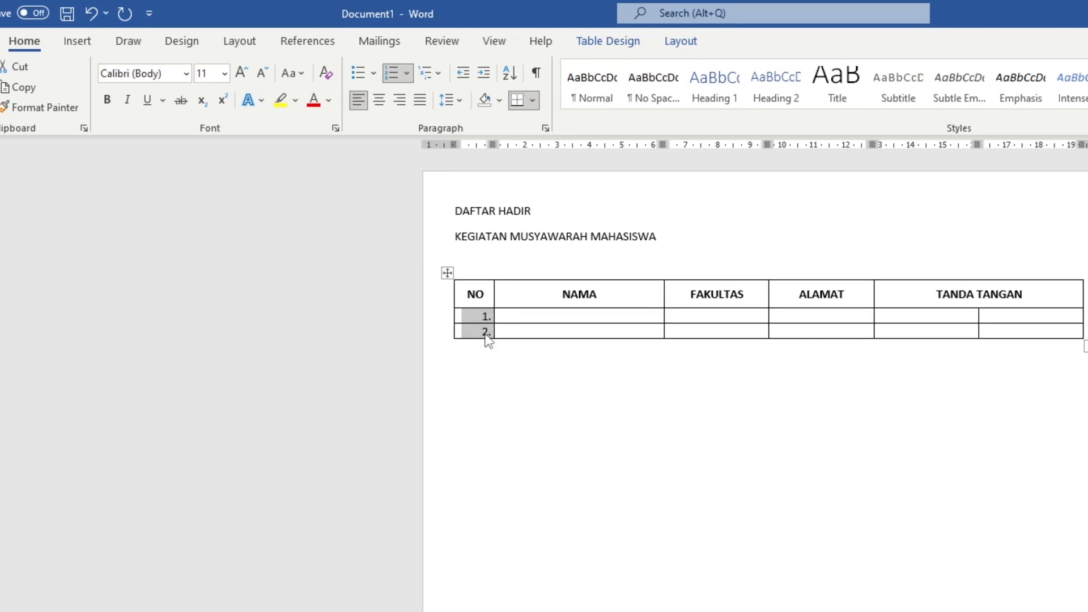
click(464, 74)
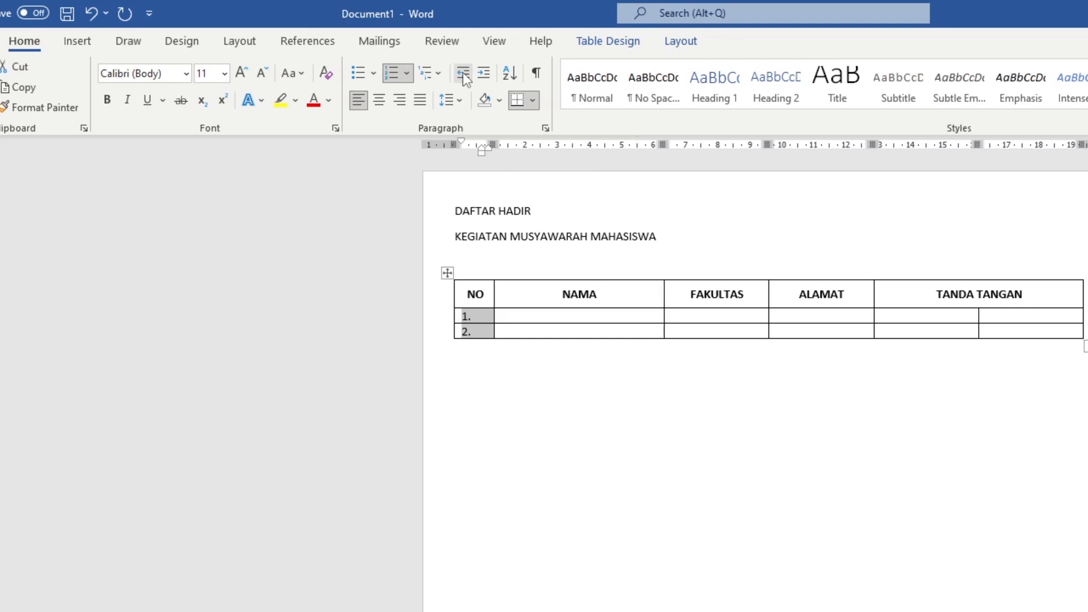
click(479, 317)
click(890, 316)
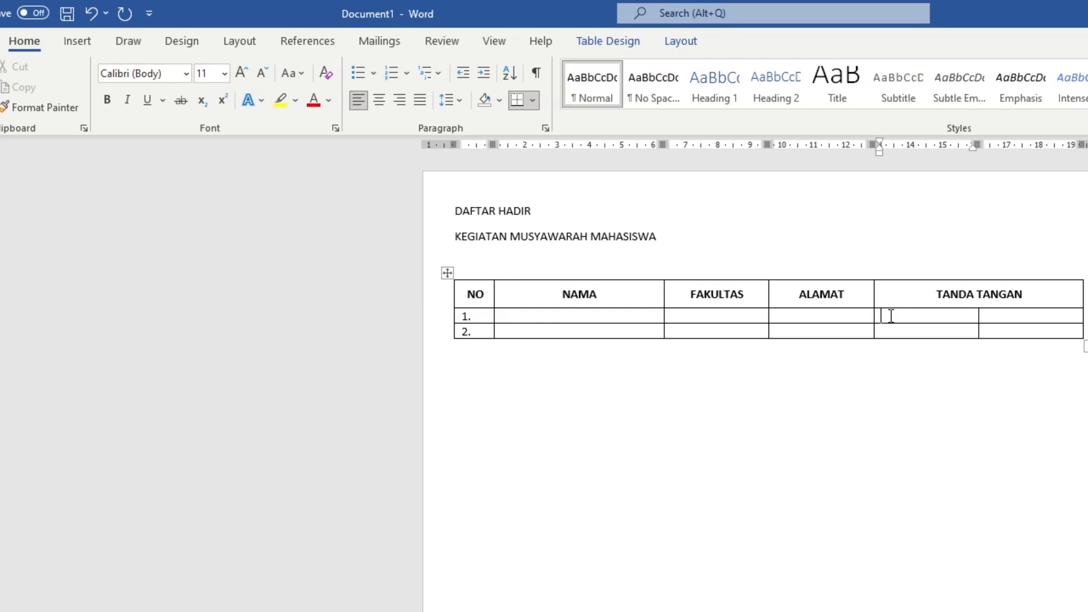
Number the four TANDA TANGAN signature cells 1. to 4. and decrease their indent.
click(991, 330)
click(890, 315)
drag(938, 319, 999, 339)
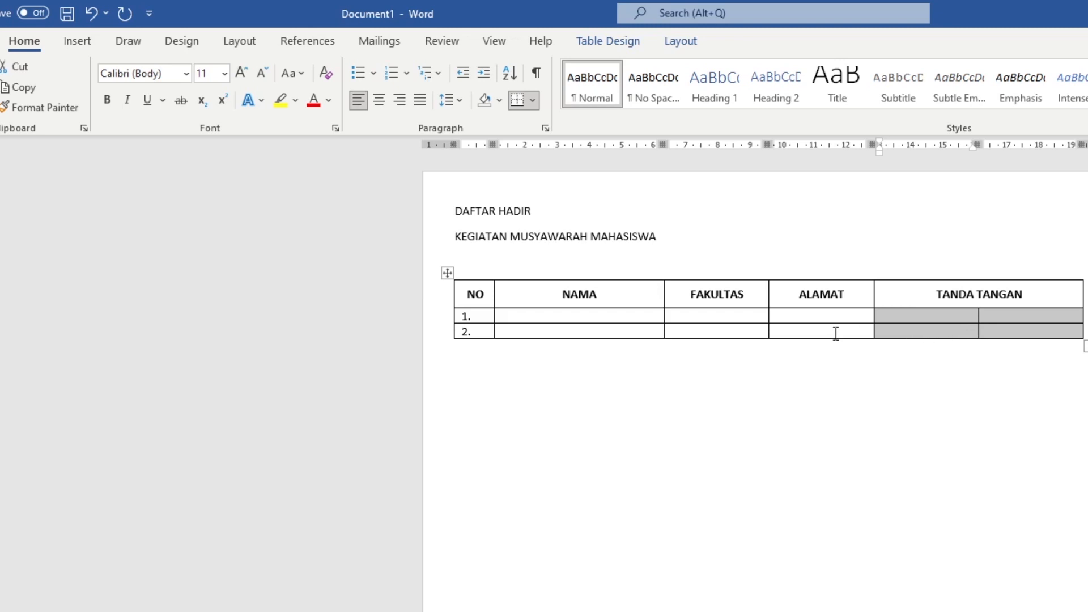
click(392, 73)
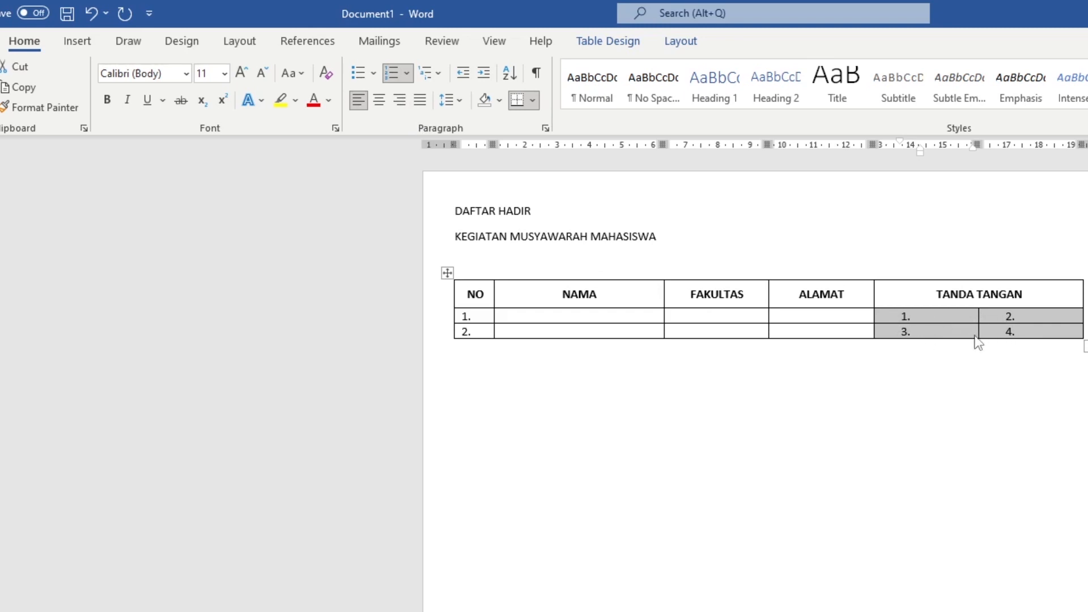
click(922, 317)
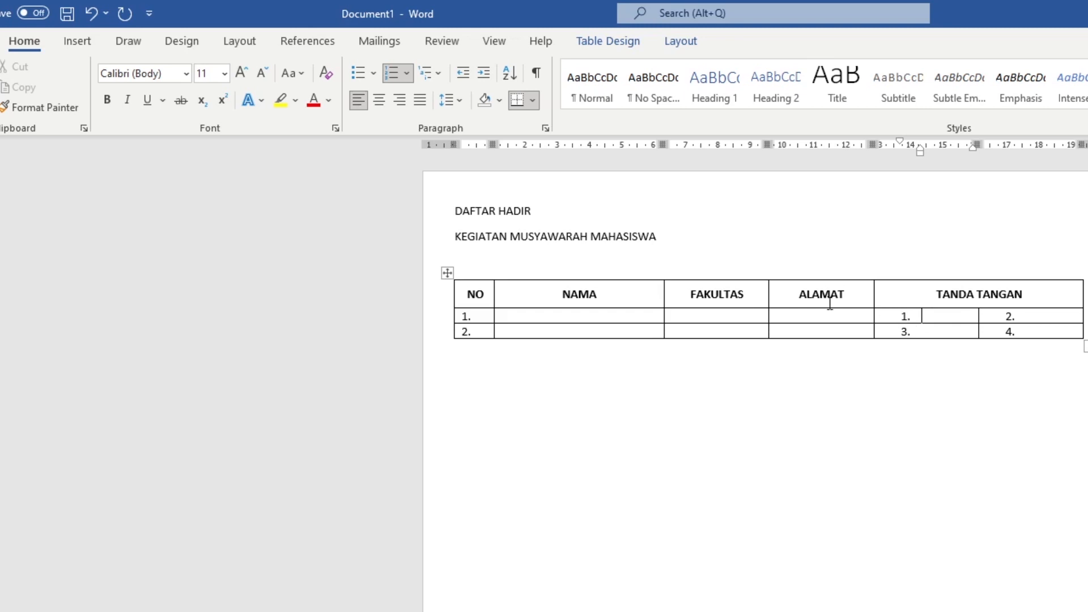
click(462, 74)
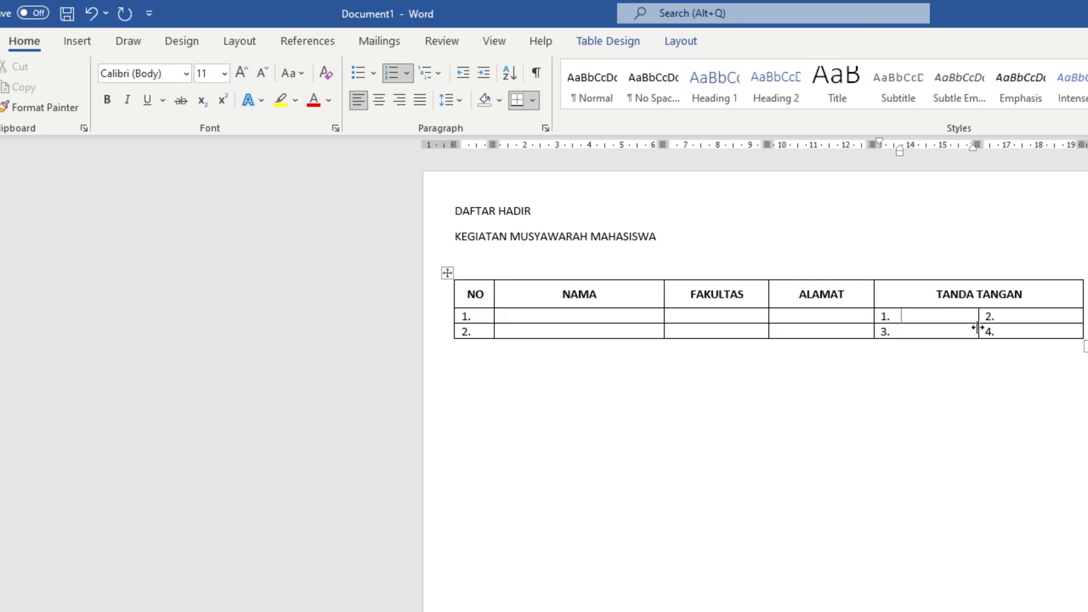
click(1007, 315)
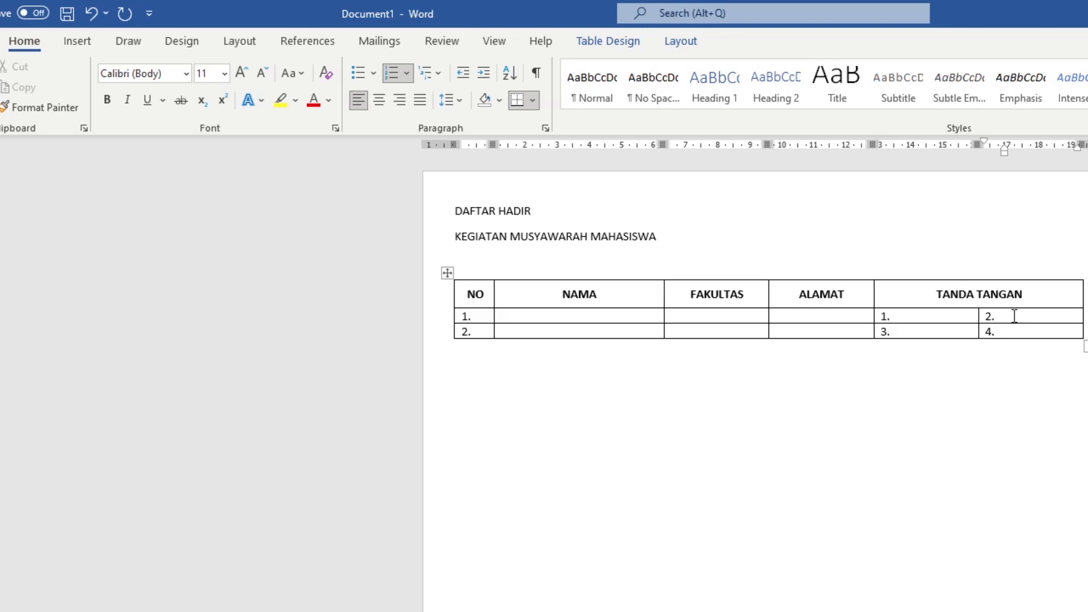
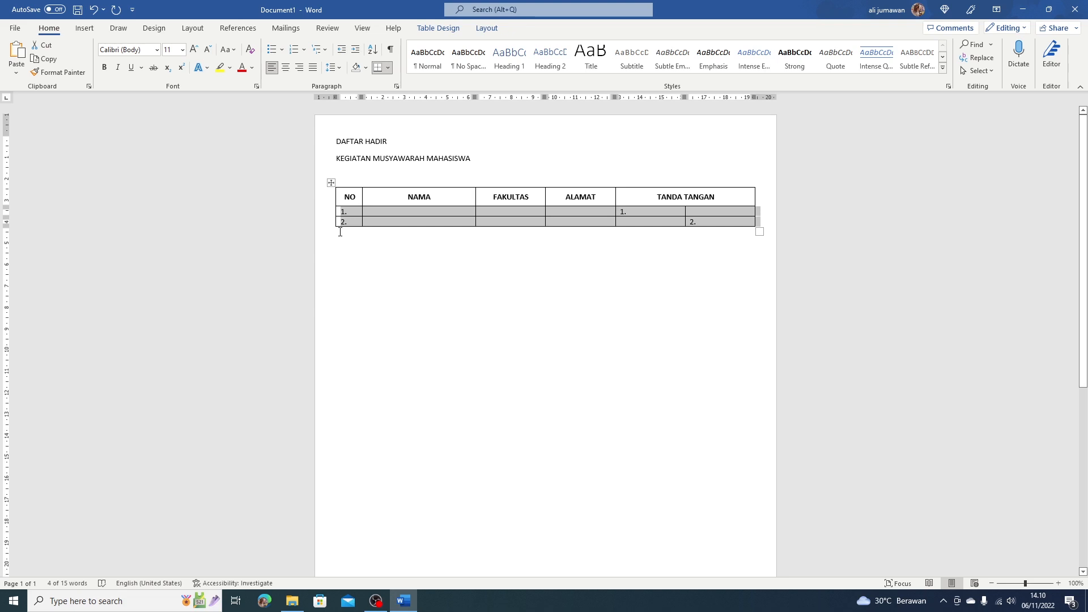
Place the insertion point on the empty line just below the attendance table.
click(340, 232)
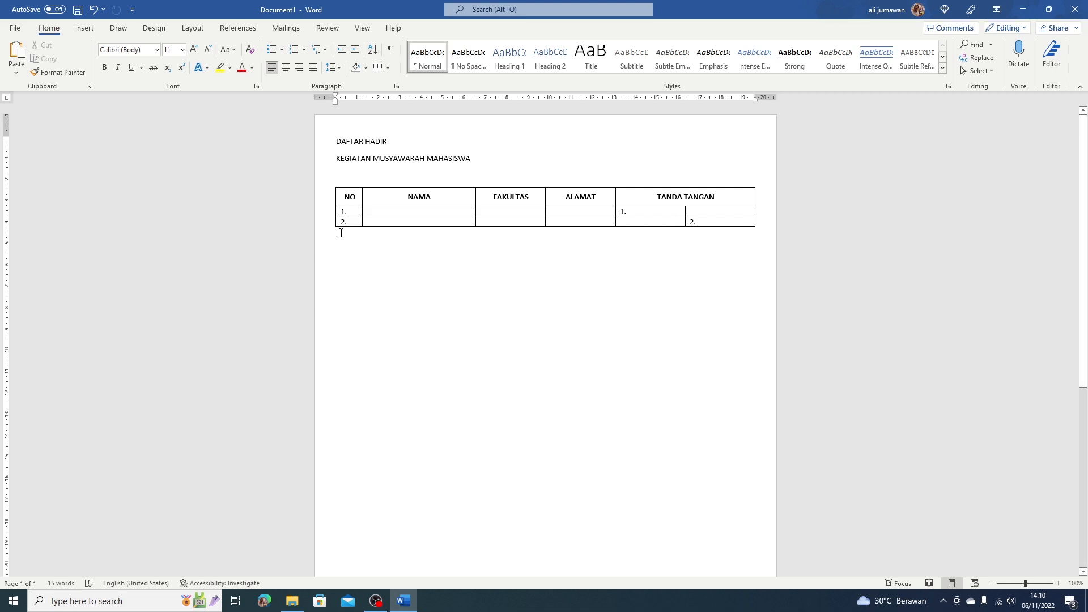
Paste the copied row pair repeatedly to grow the table to 18 numbered rows.
click(18, 53)
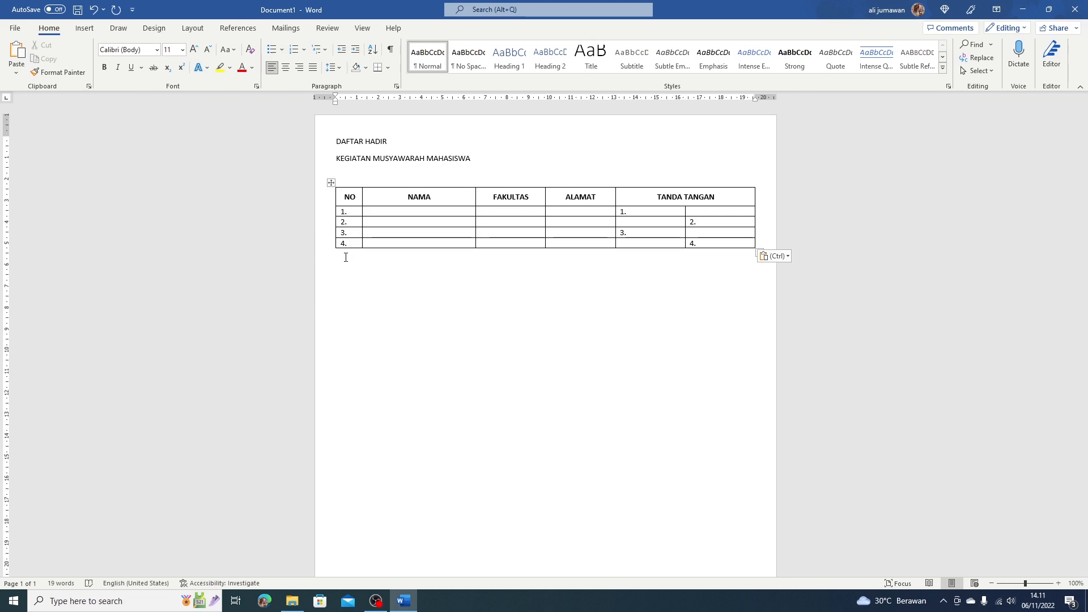
key(ctrl+v)
key(ctrl+v)
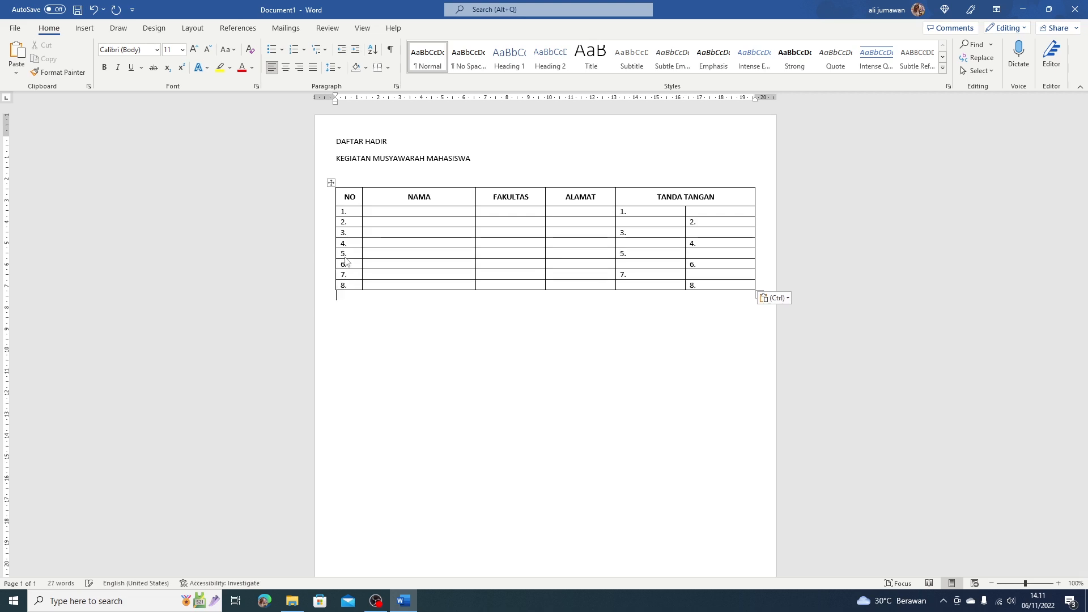
key(ctrl+v)
key(ctrl+v)
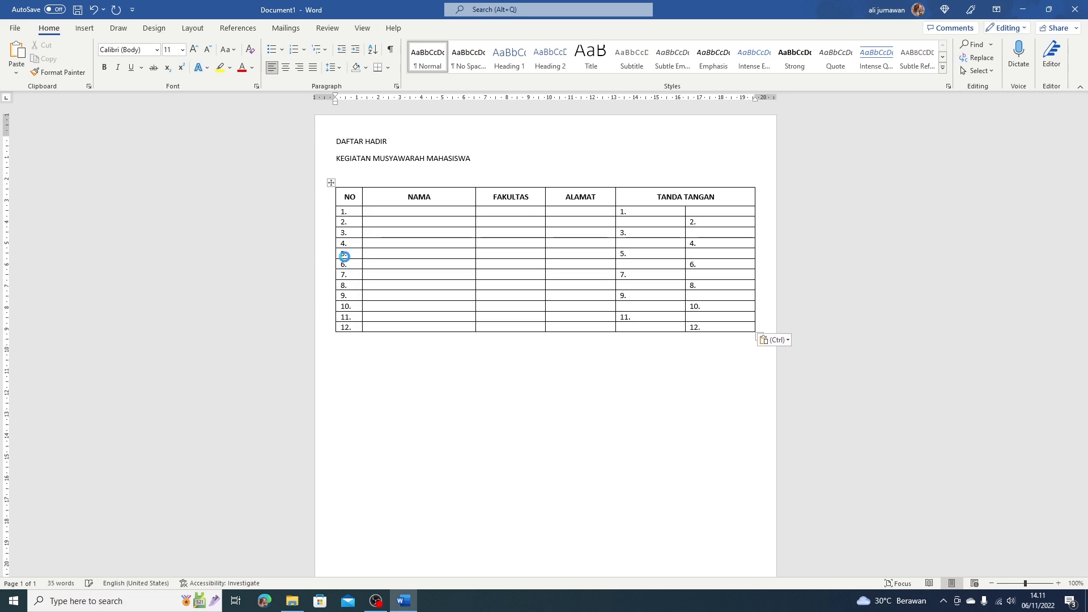
key(ctrl+v)
key(ctrl+v)
key(ctrl+v)
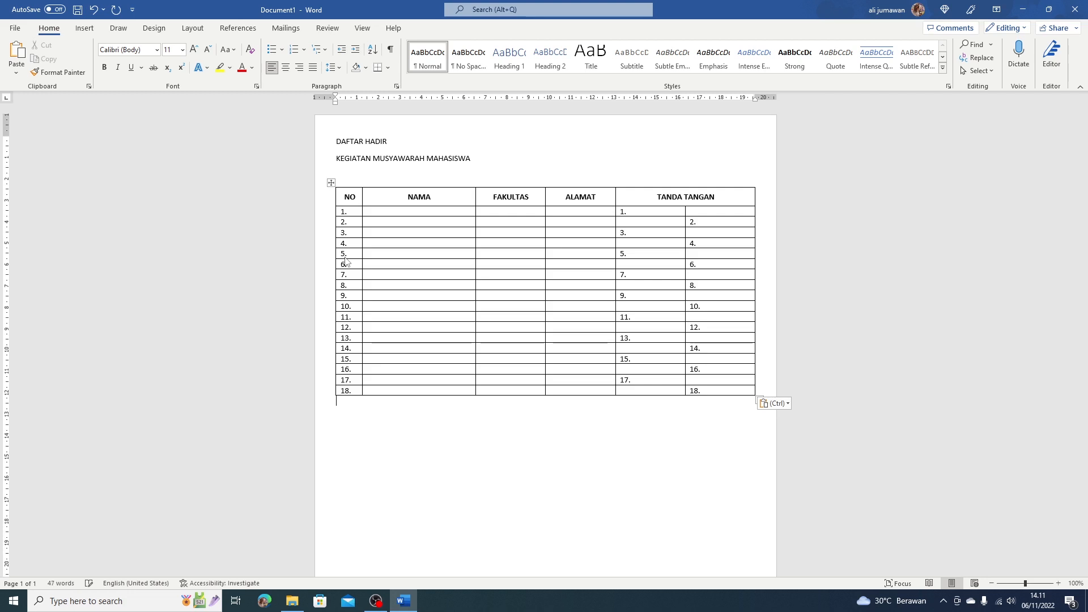
key(ctrl+v)
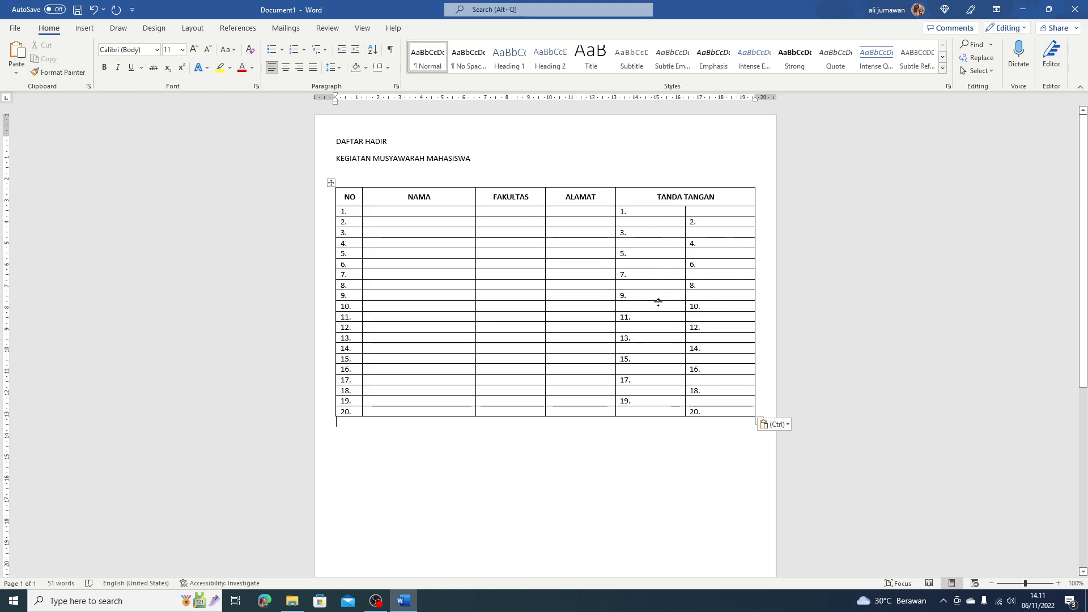
Turn on Border Painter in Table Design with white as the pen colour.
click(637, 212)
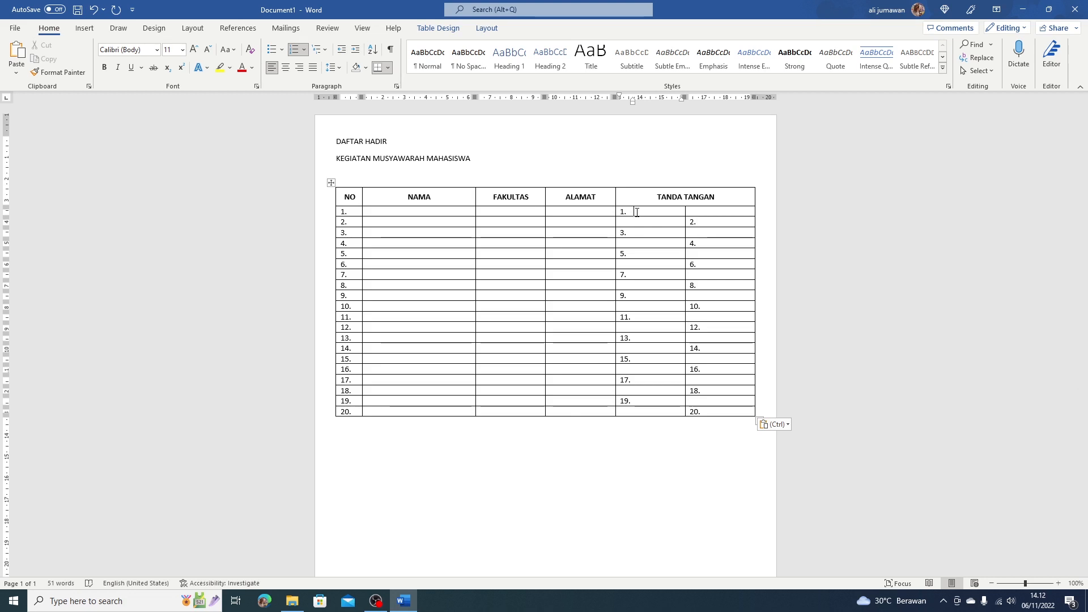
click(487, 27)
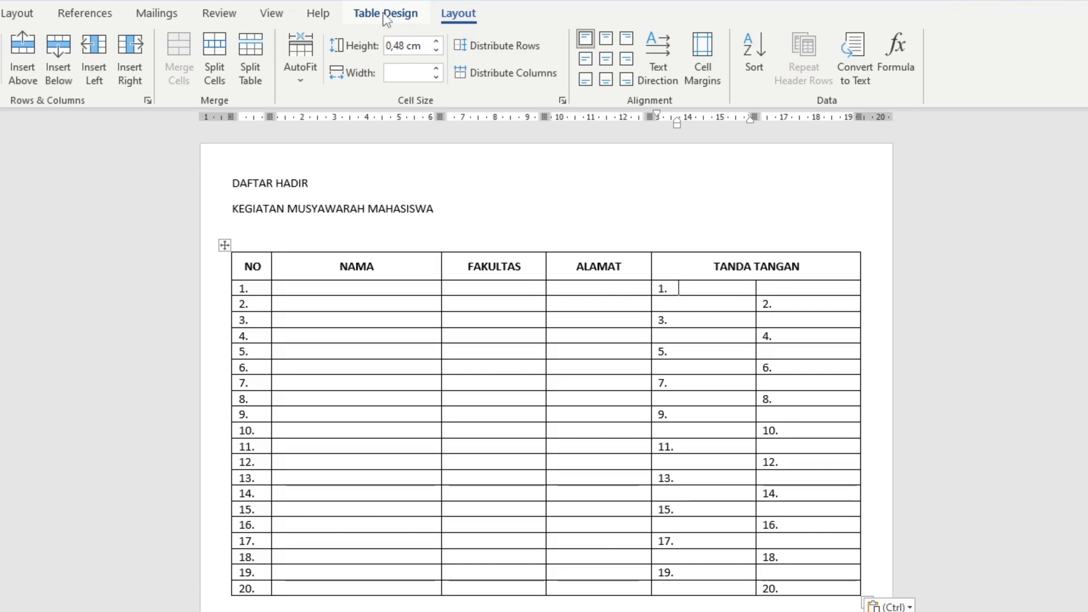
click(386, 14)
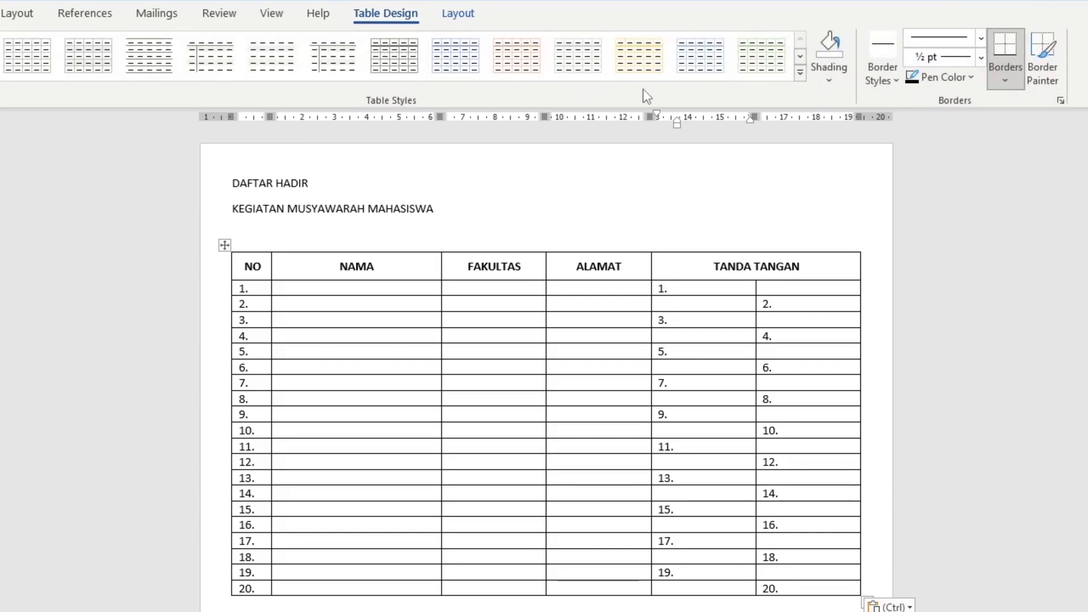
click(1045, 50)
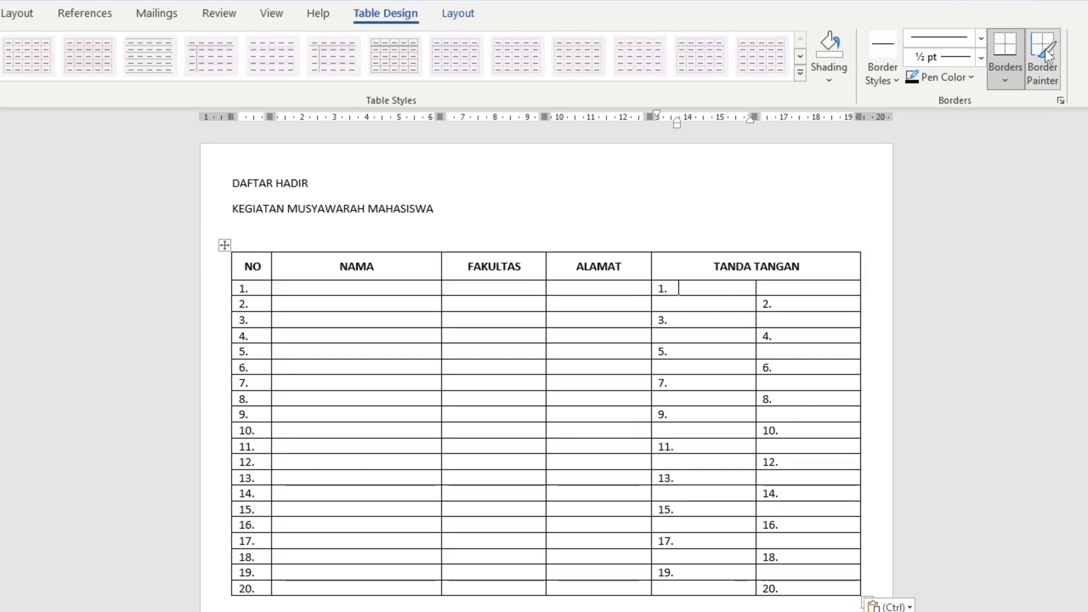
click(938, 81)
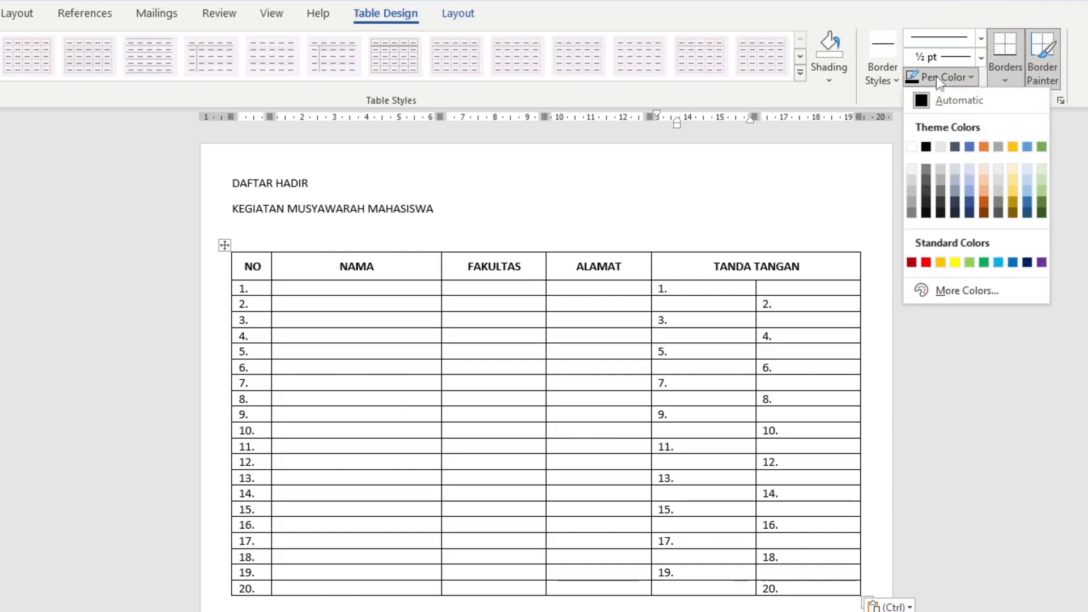
click(913, 147)
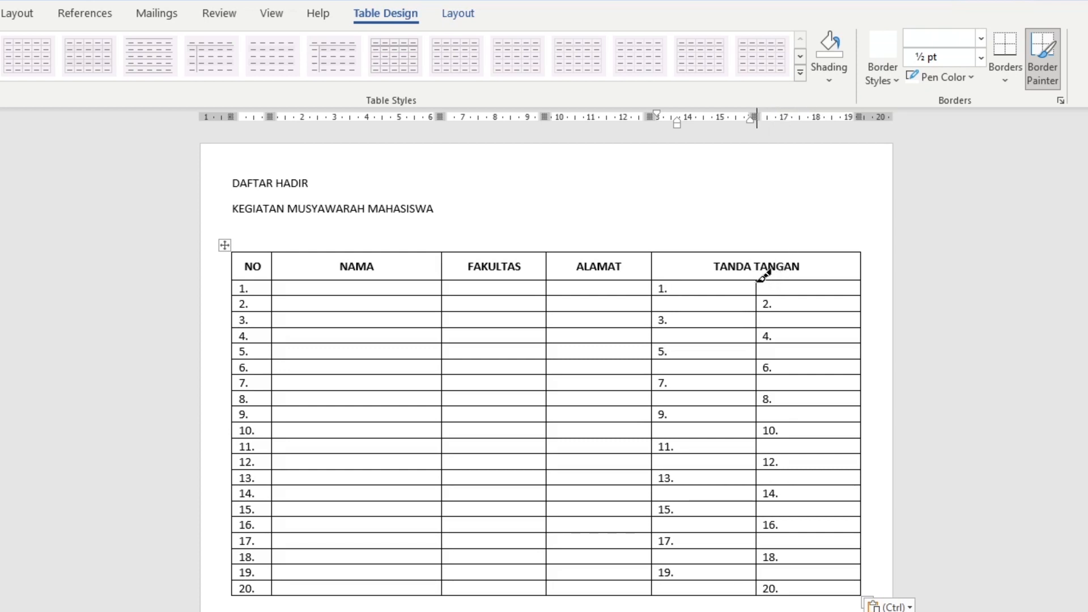
Erase the TANDA TANGAN column's inner divider in white, then turn Border Painter off.
drag(757, 280, 759, 585)
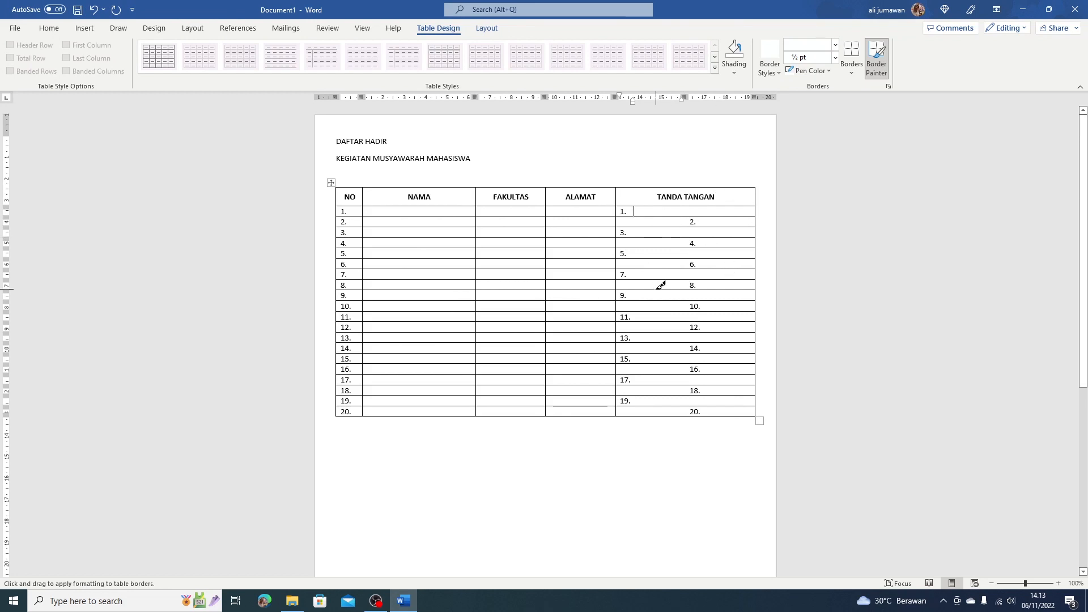
click(877, 64)
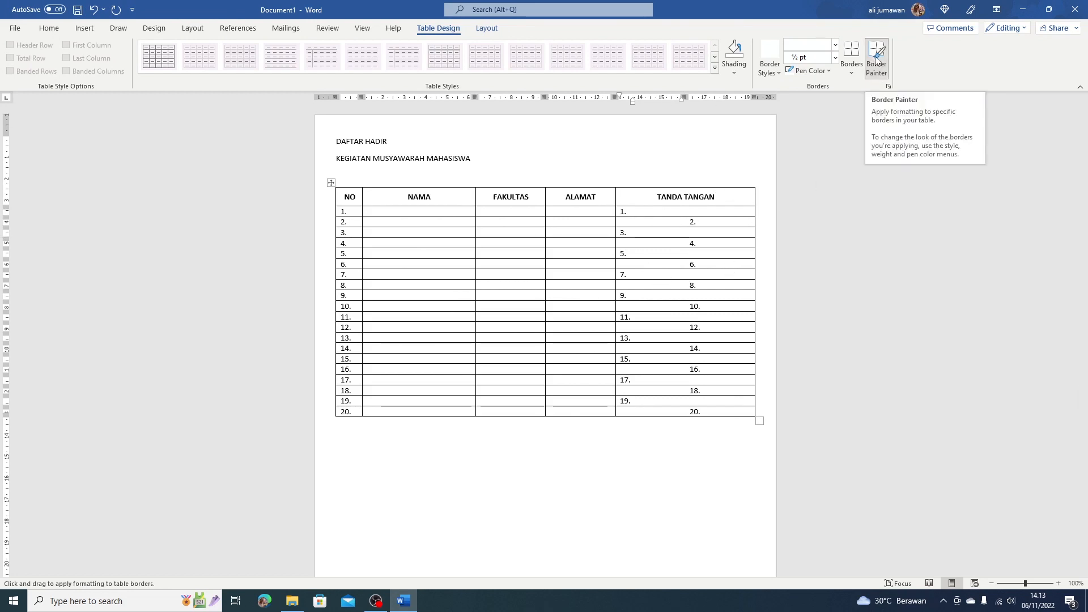
click(741, 168)
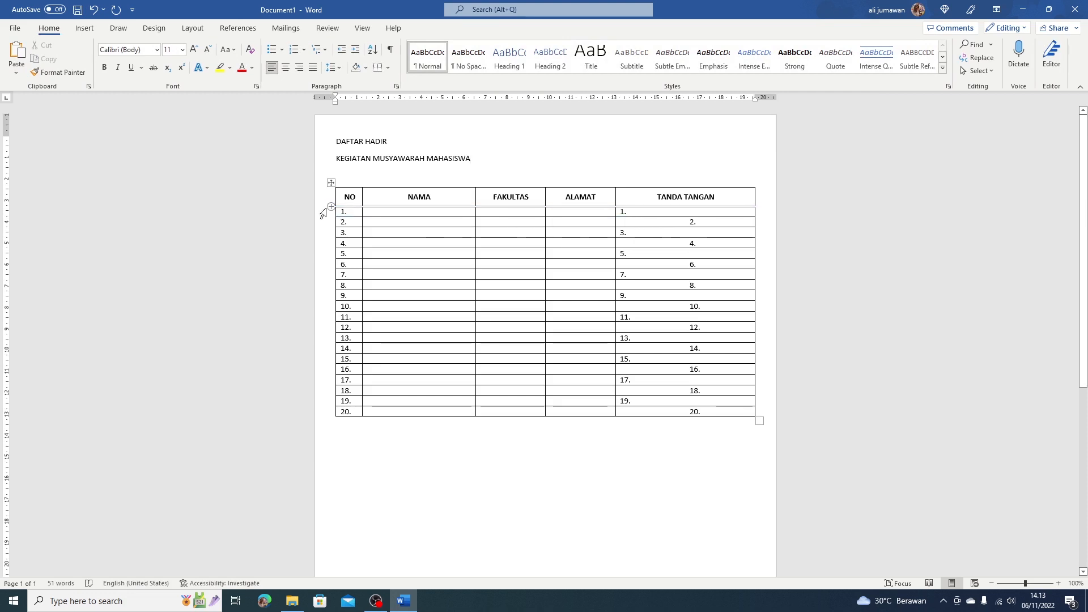
Select numbered rows 1–20 and set their row height to 0,7 cm.
mouse_move(322, 219)
drag(321, 216, 327, 417)
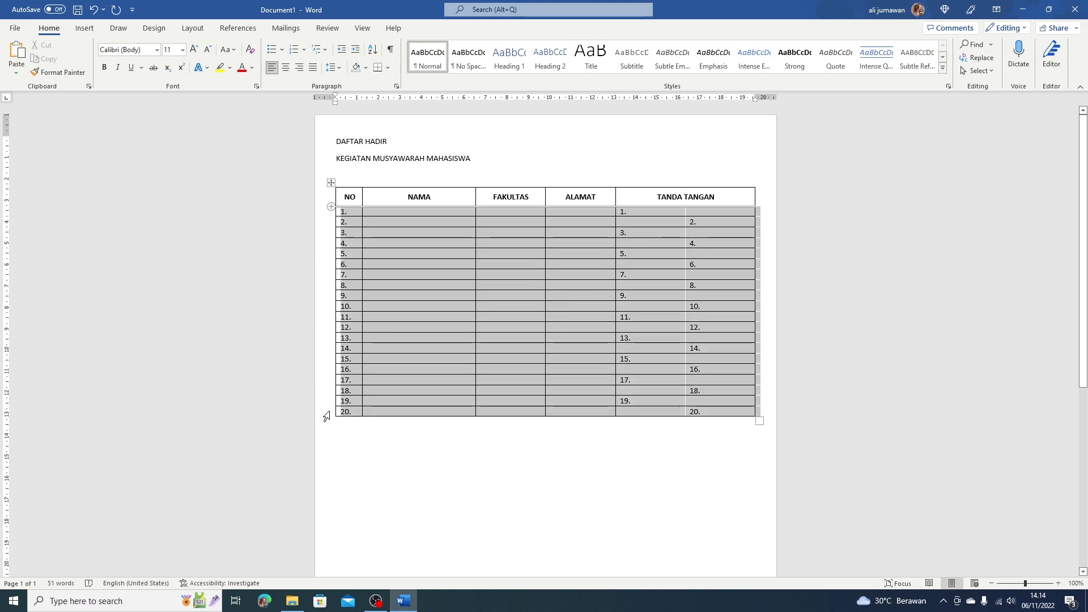
drag(327, 417, 327, 417)
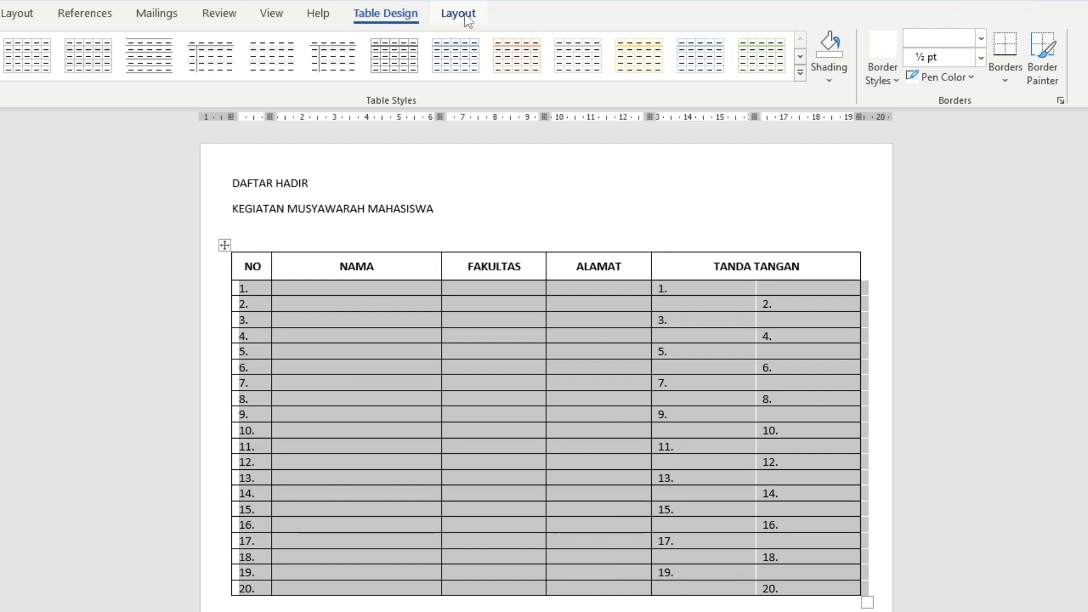
click(459, 18)
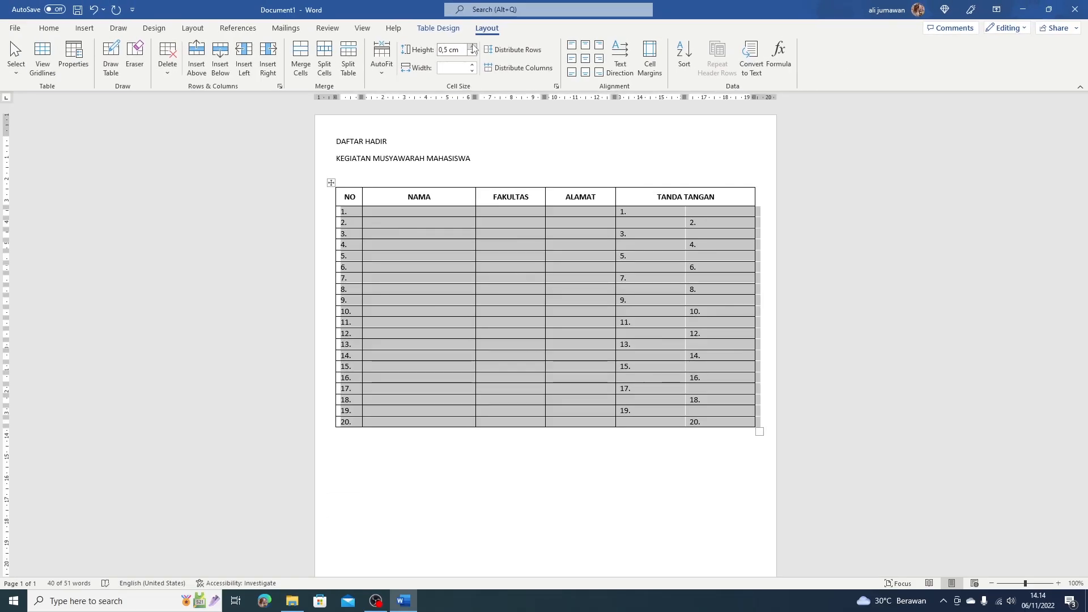
click(467, 47)
click(472, 46)
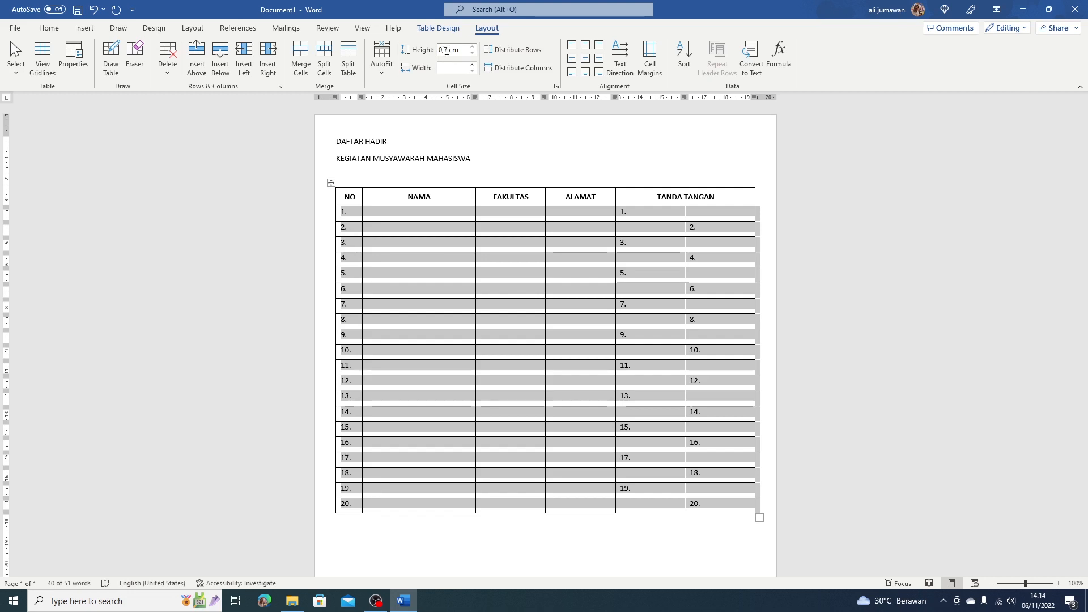
click(474, 55)
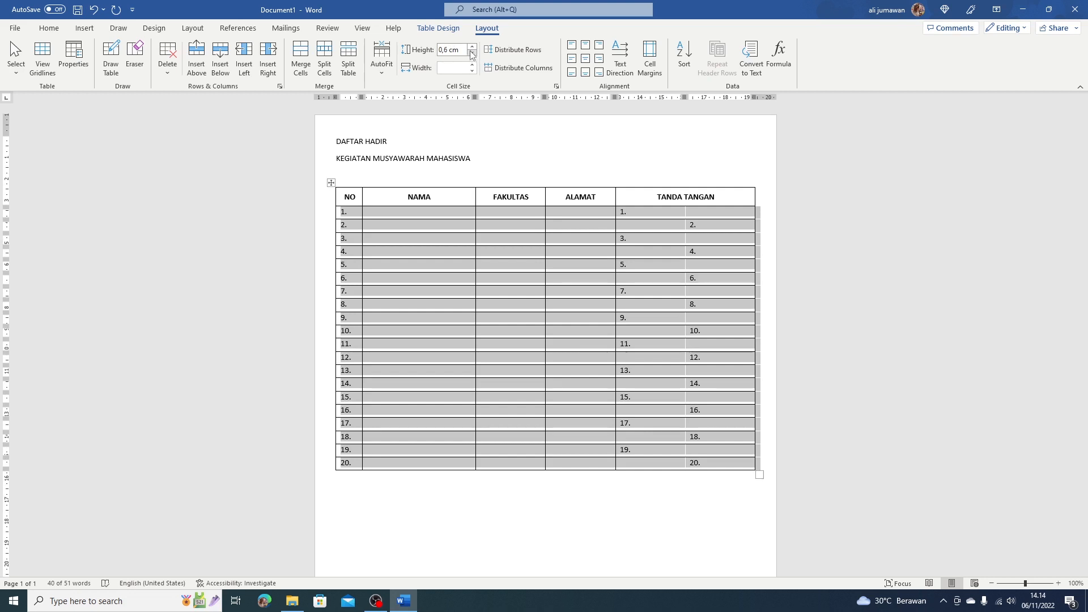
click(472, 48)
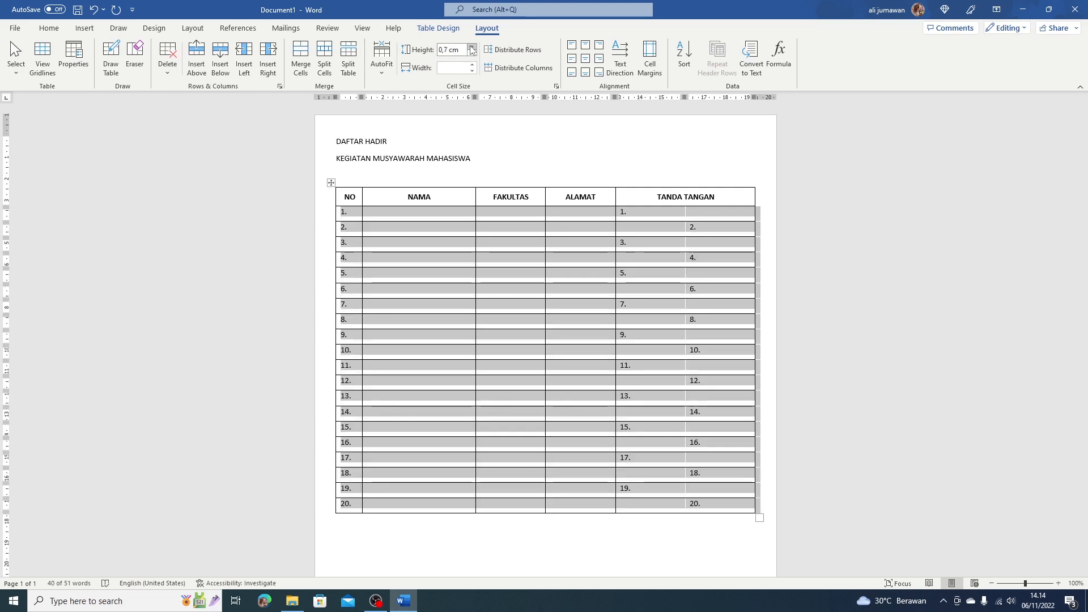
click(471, 47)
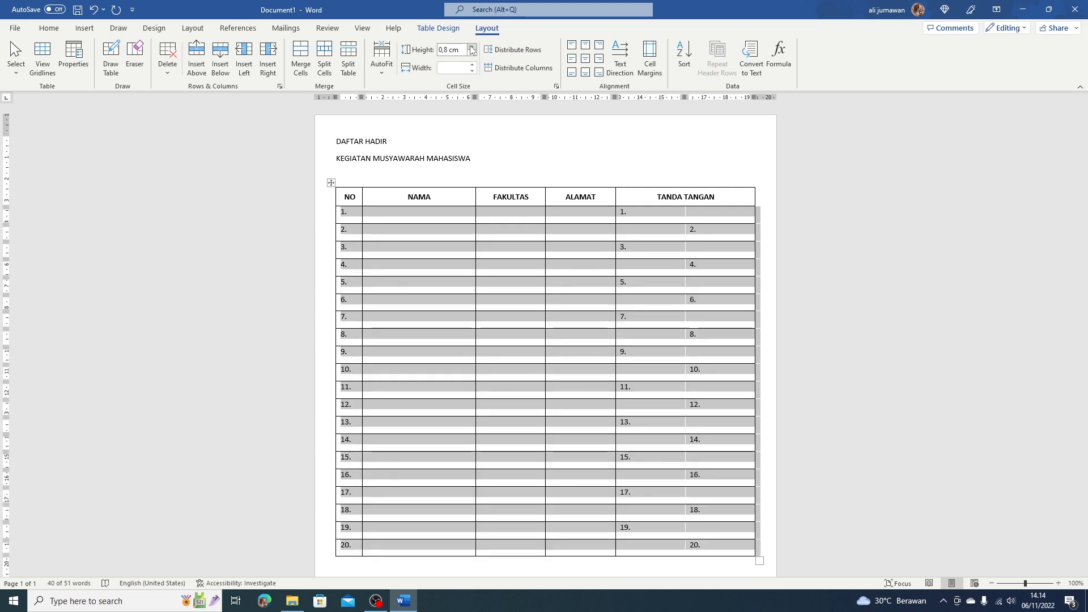
click(472, 48)
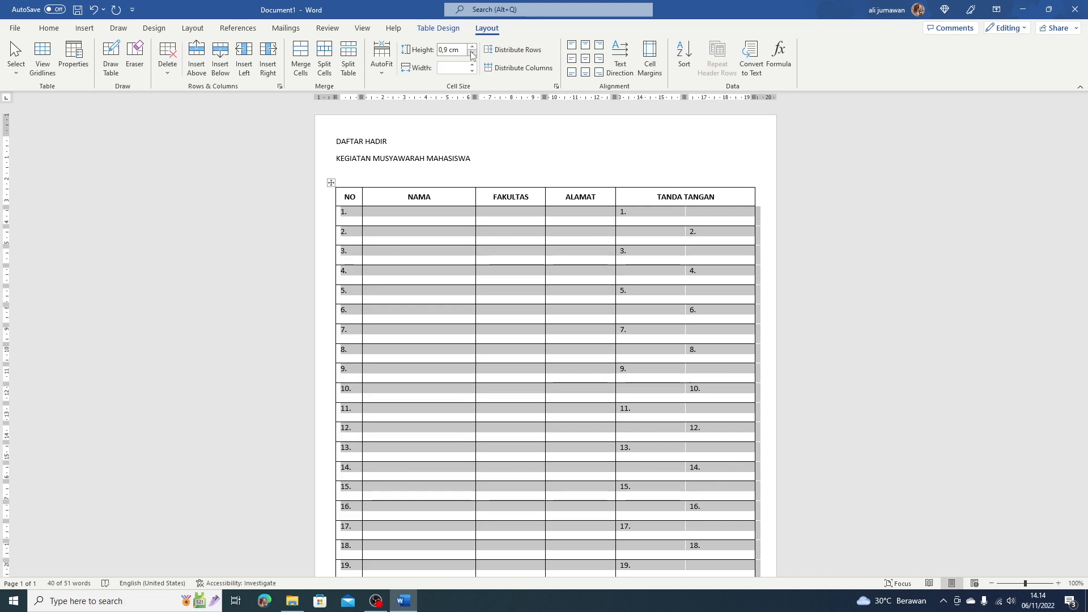
click(471, 55)
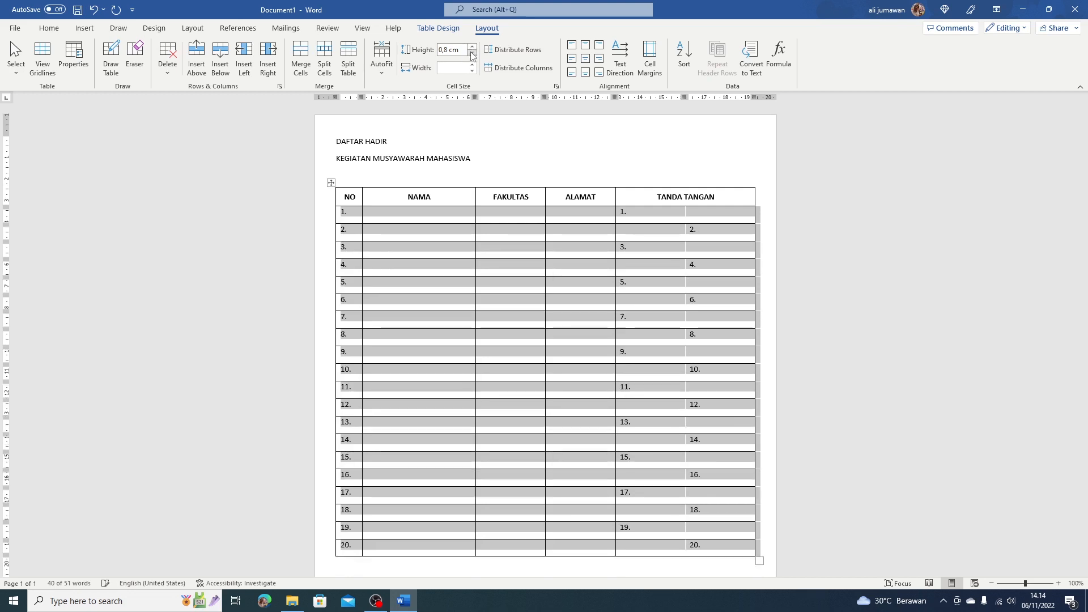
click(471, 55)
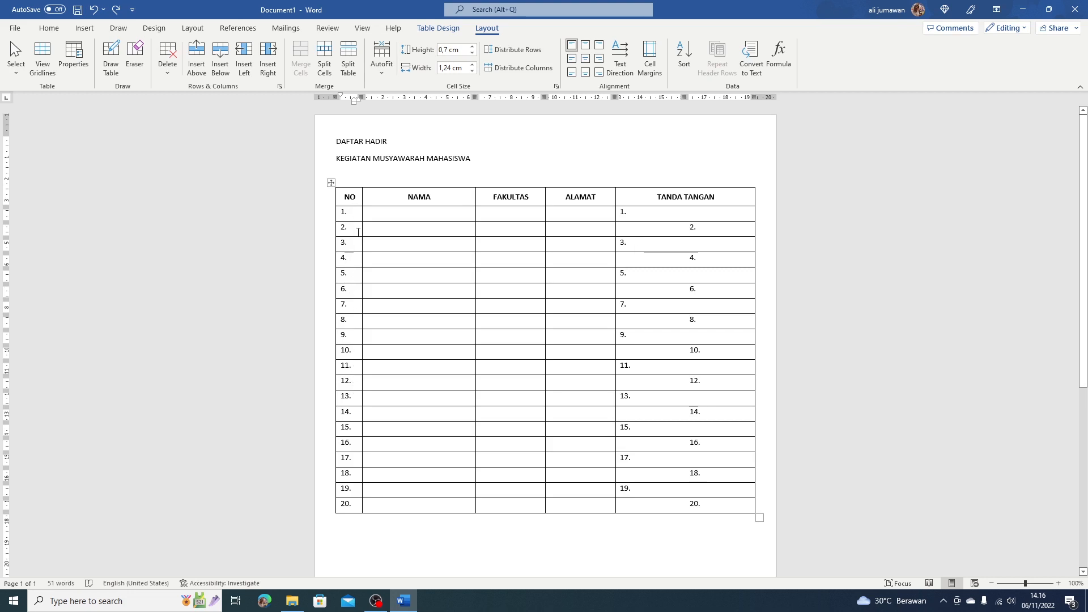
Zoom the page to 140% to inspect the finished table.
scroll(348, 214, up, 4)
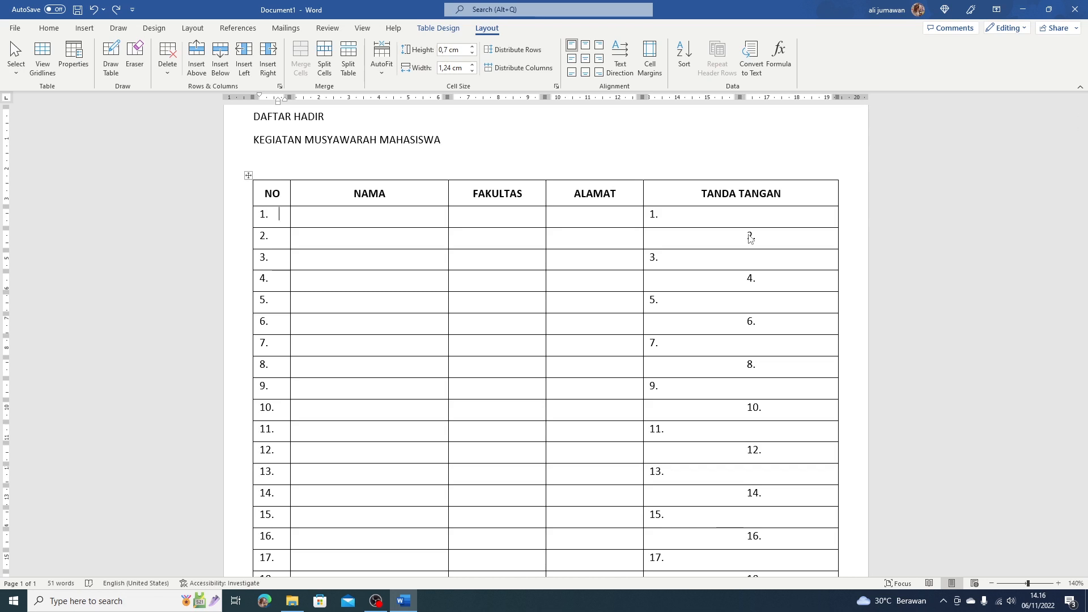
scroll(363, 212, down, 3)
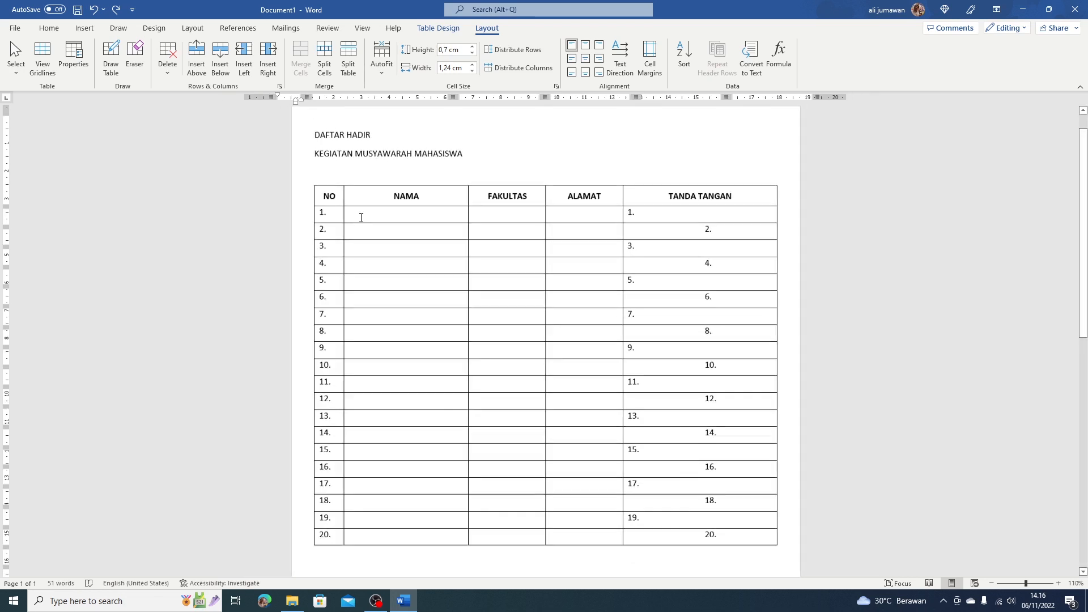
Apply Align Center Left to all 20 numbered table rows.
click(305, 216)
drag(303, 229, 299, 543)
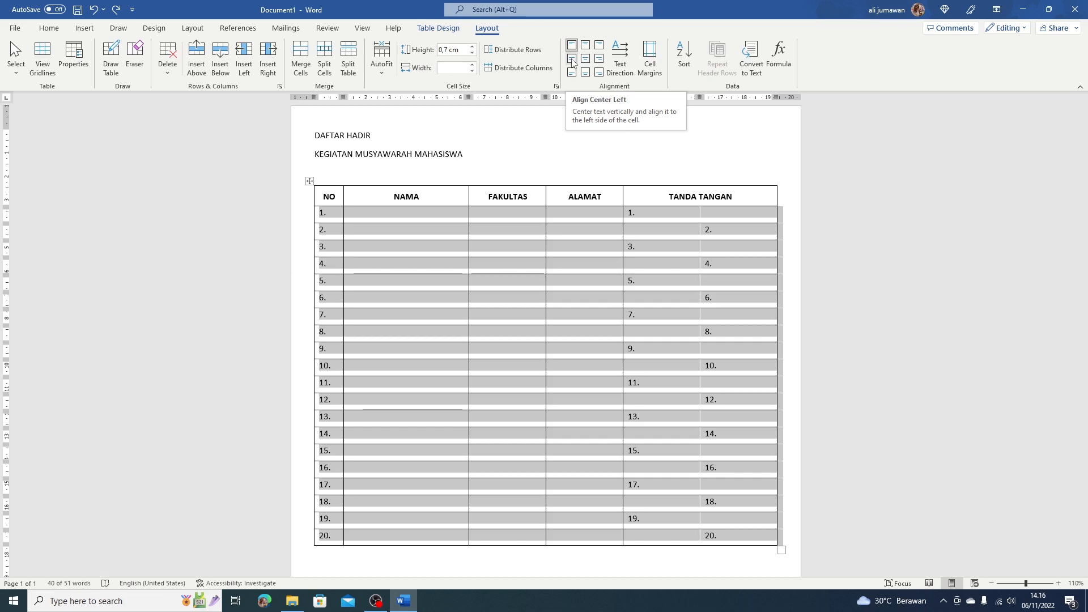
click(573, 62)
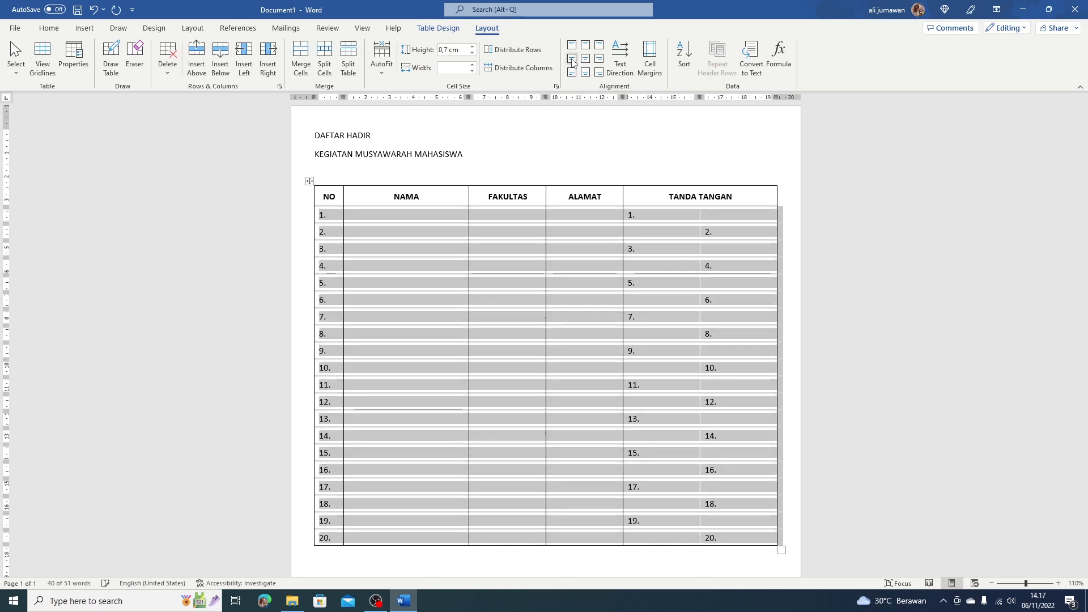
click(331, 219)
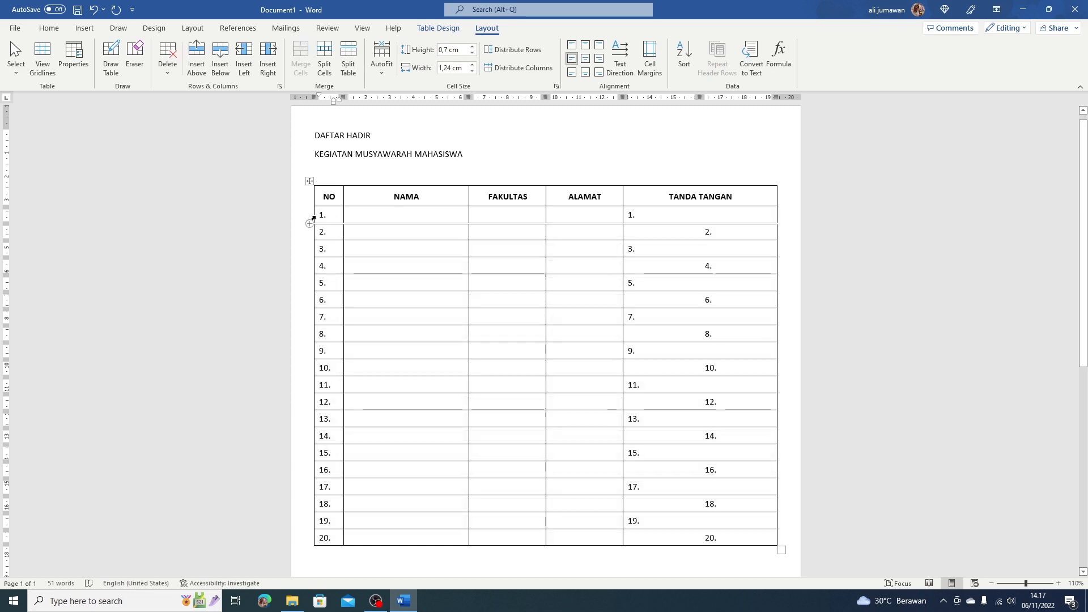
scroll(335, 210, up, 4)
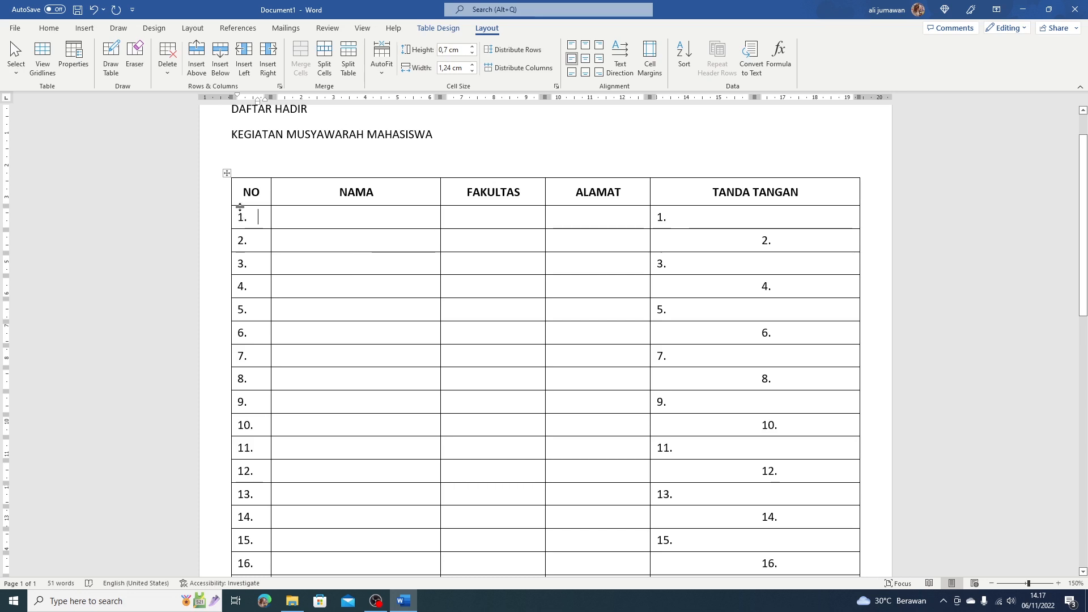
scroll(244, 218, down, 4)
scroll(295, 261, down, 1)
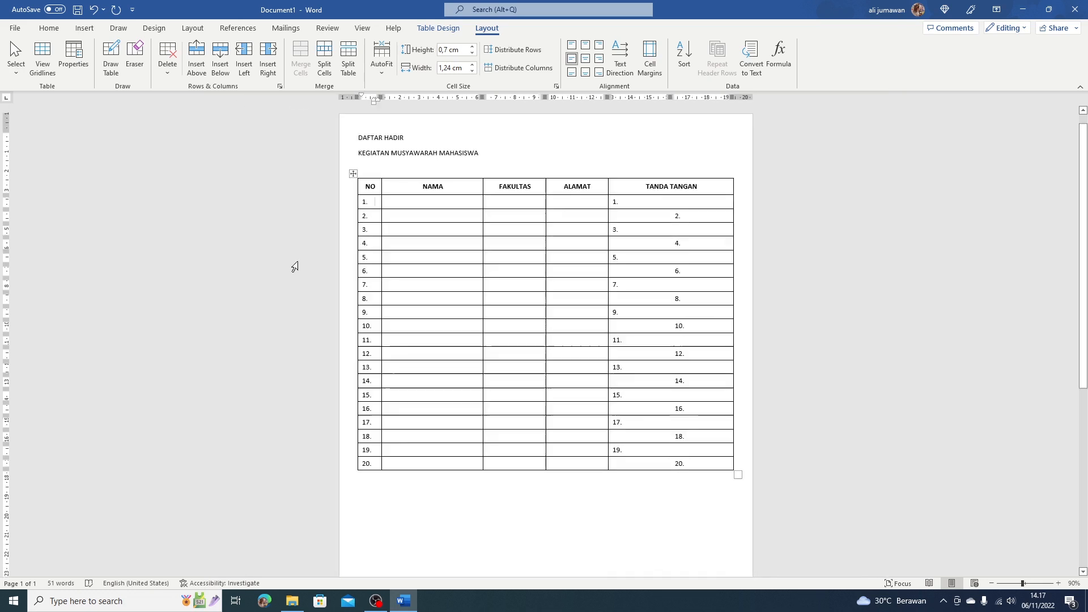
Type 'Rangkasbitung, 6 Nopember 2022', 'Sekretaris,' and the secretary's name below the table.
click(364, 518)
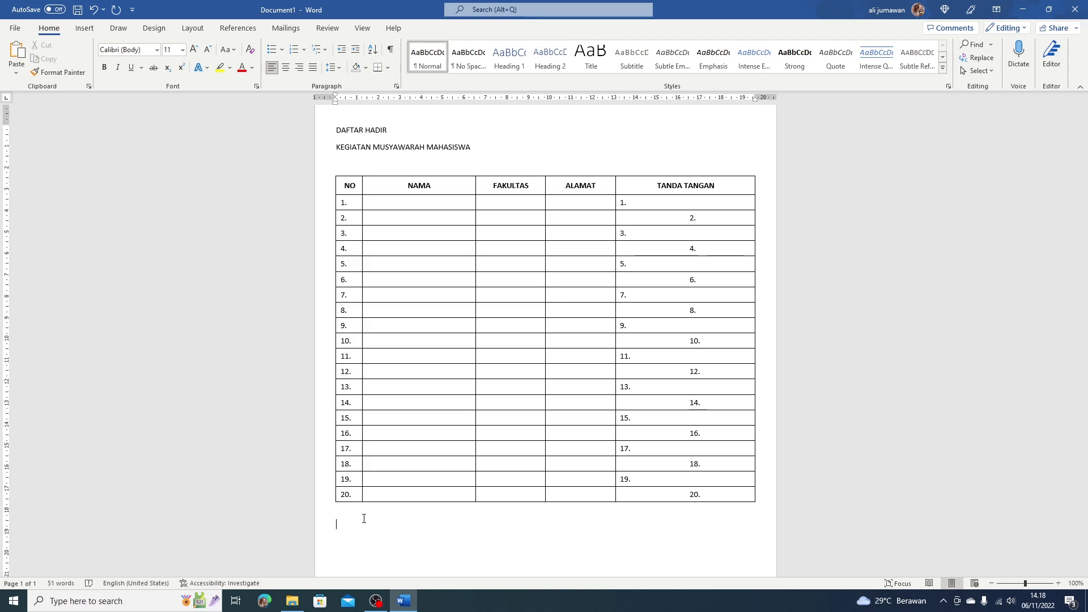
text(Rangkasbitung, 6 No)
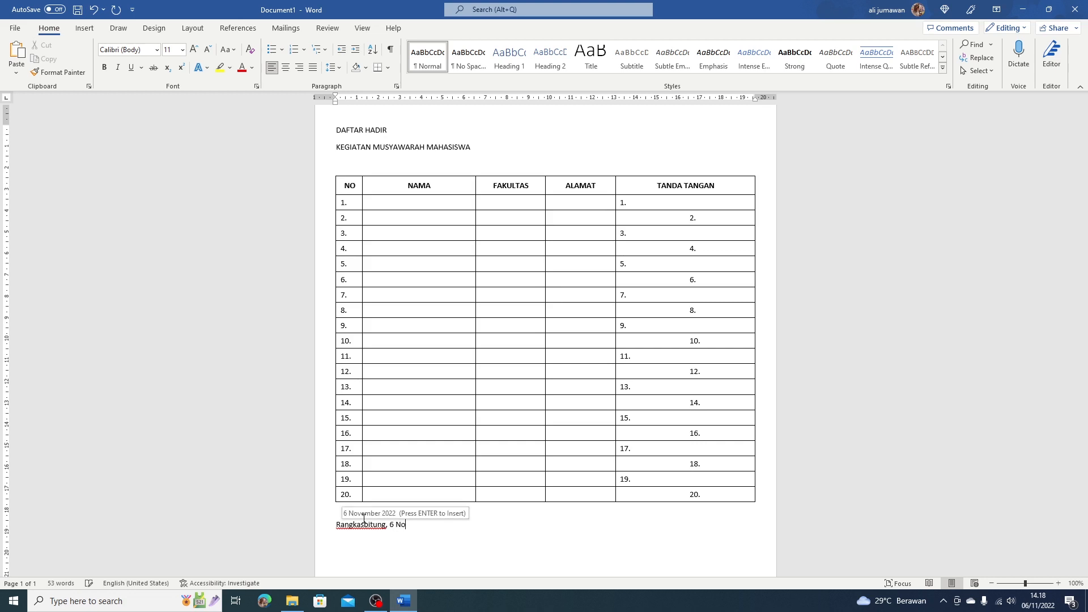
text(pember 2022)
key(Return)
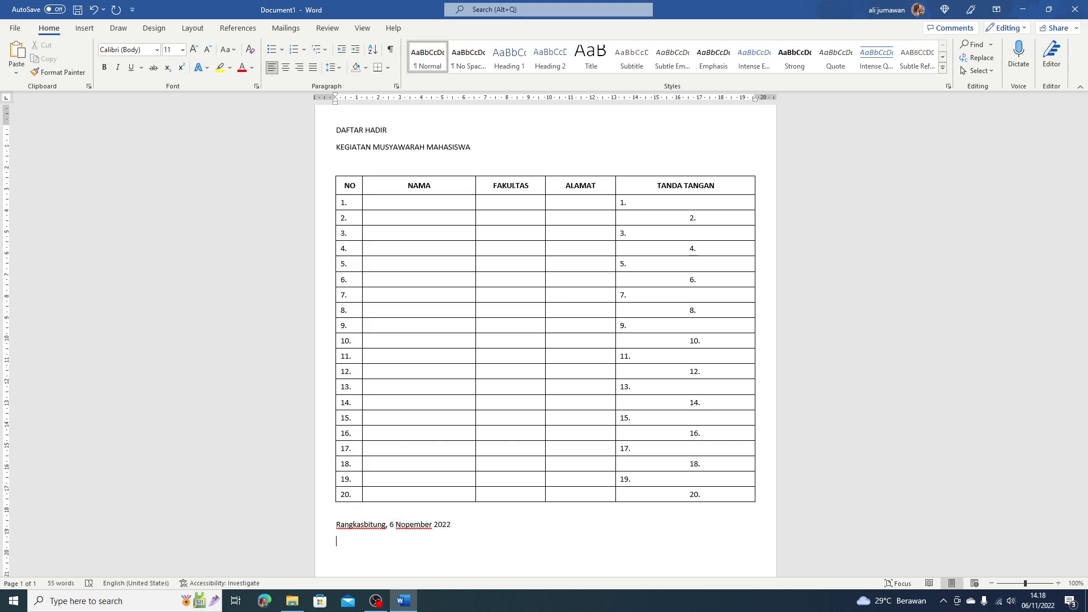
text(Sekretaris,)
key(Return)
key(Return)
key(Return)
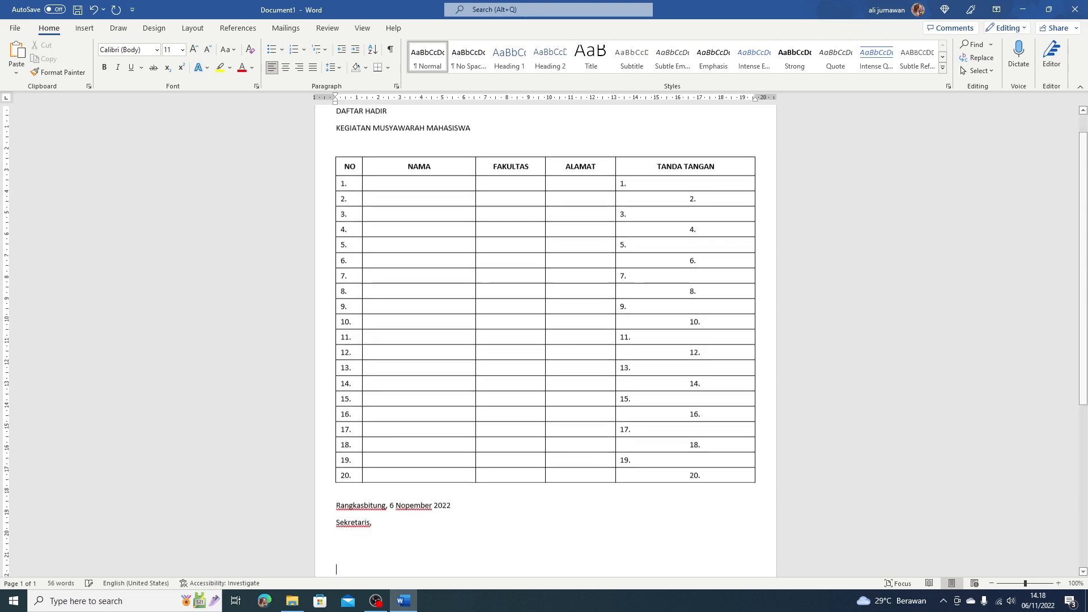
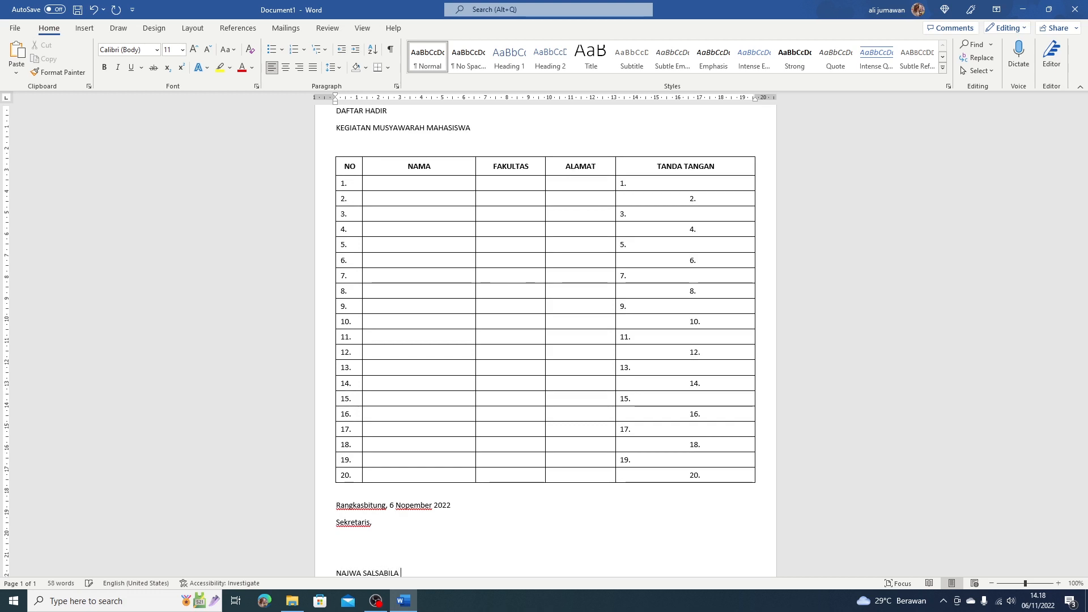
scroll(406, 513, down, 2)
Make the secretary's name line under 'Sekretaris,' bold.
drag(337, 519, 406, 513)
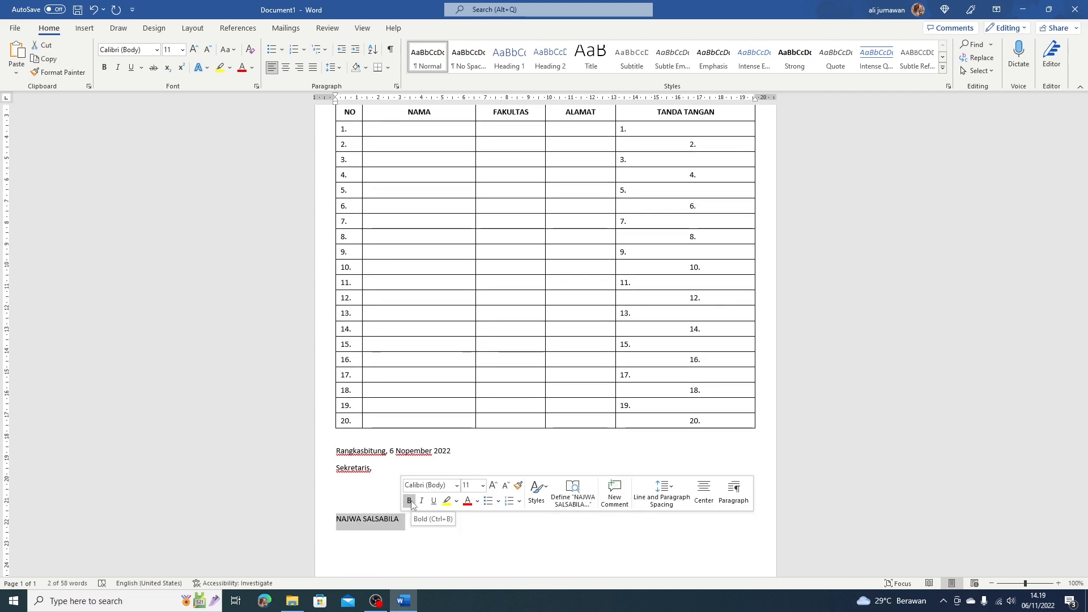
click(410, 501)
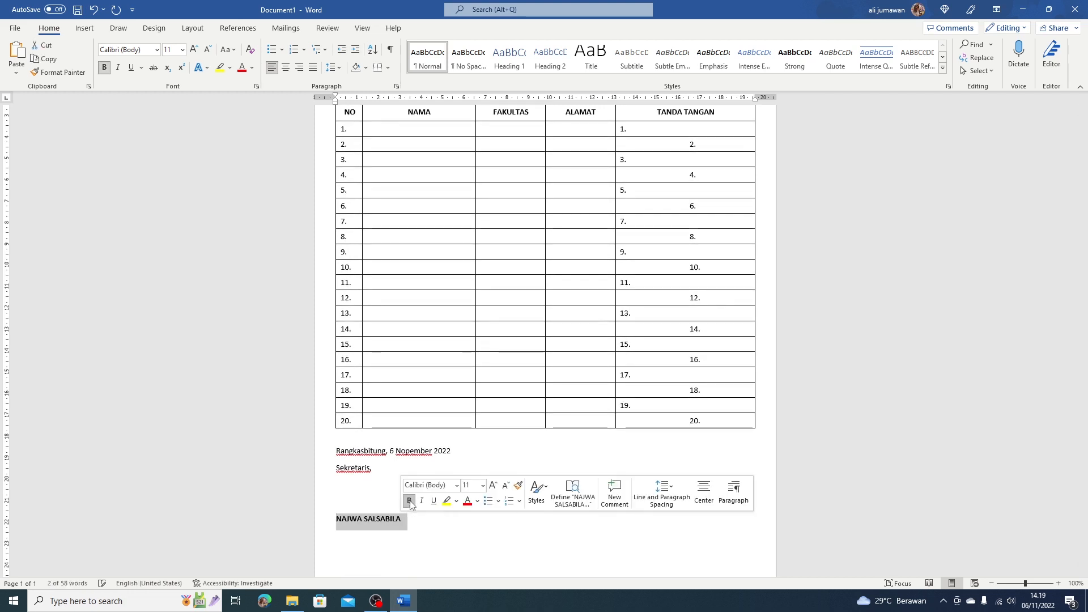
click(409, 521)
double_click(343, 454)
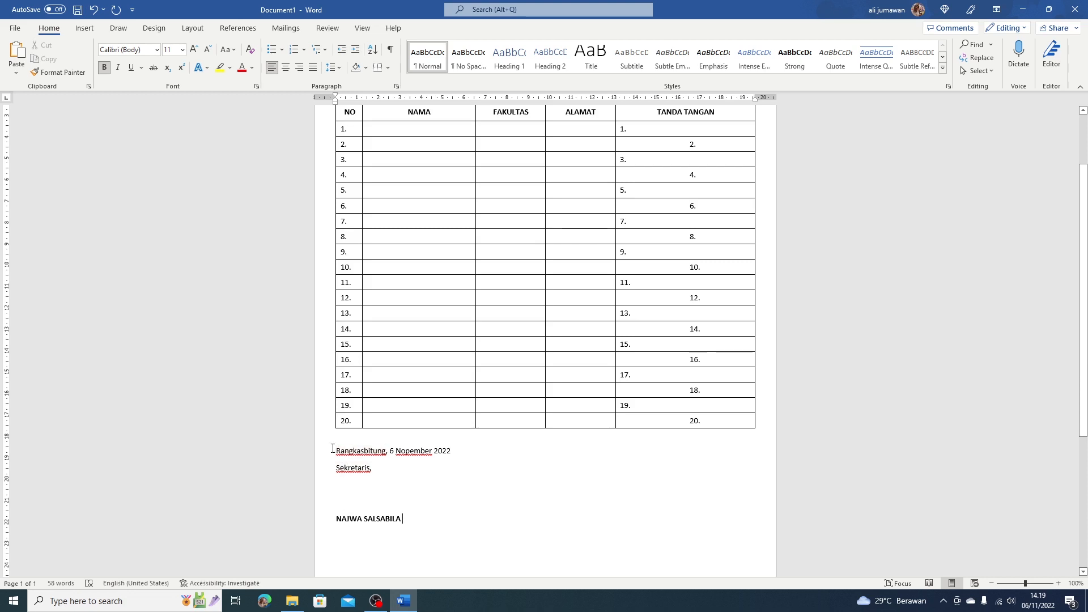
Center the date, Sekretaris and name lines and indent them ten steps rightward.
drag(337, 451, 413, 520)
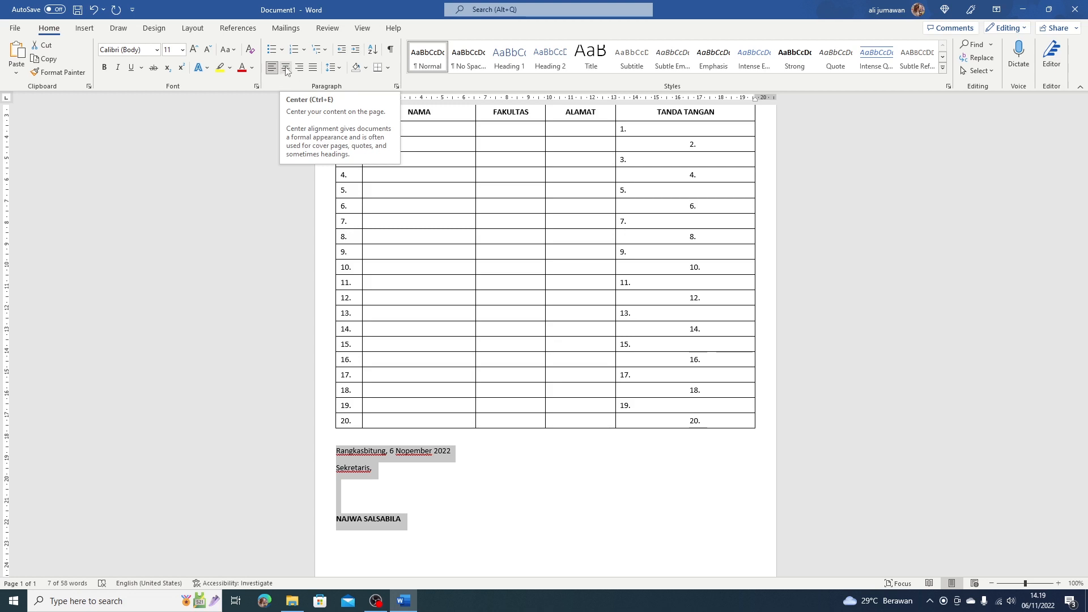
click(286, 69)
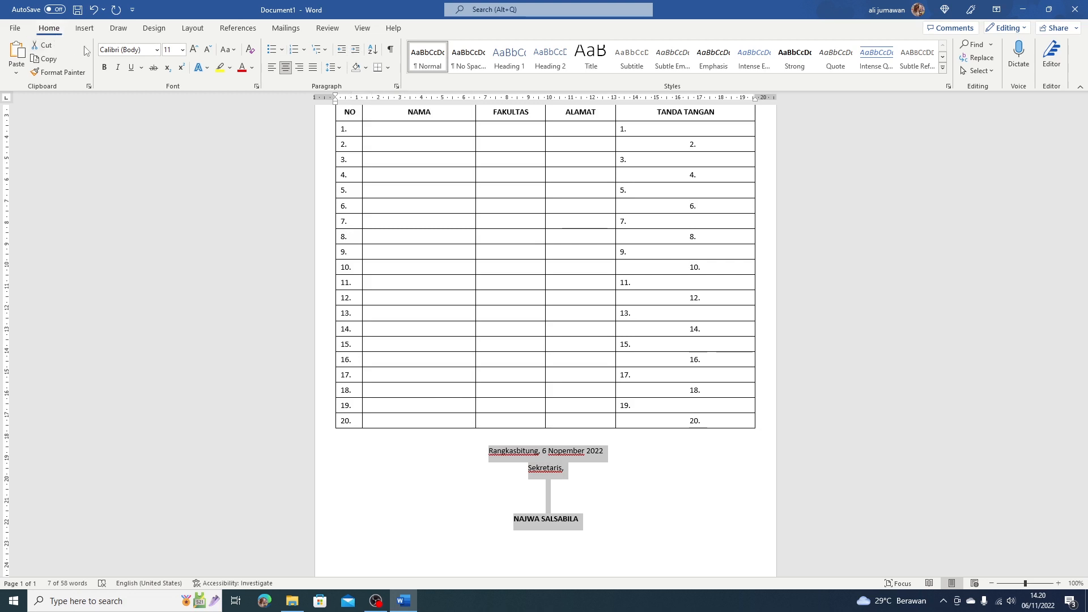
click(356, 51)
click(356, 51)
click(355, 51)
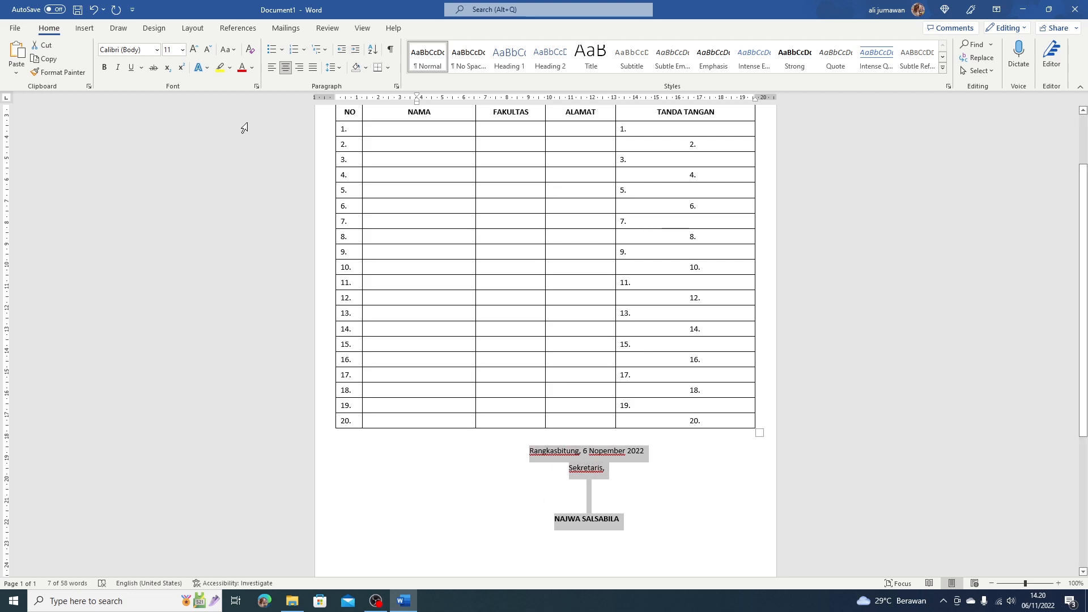
click(355, 51)
click(356, 51)
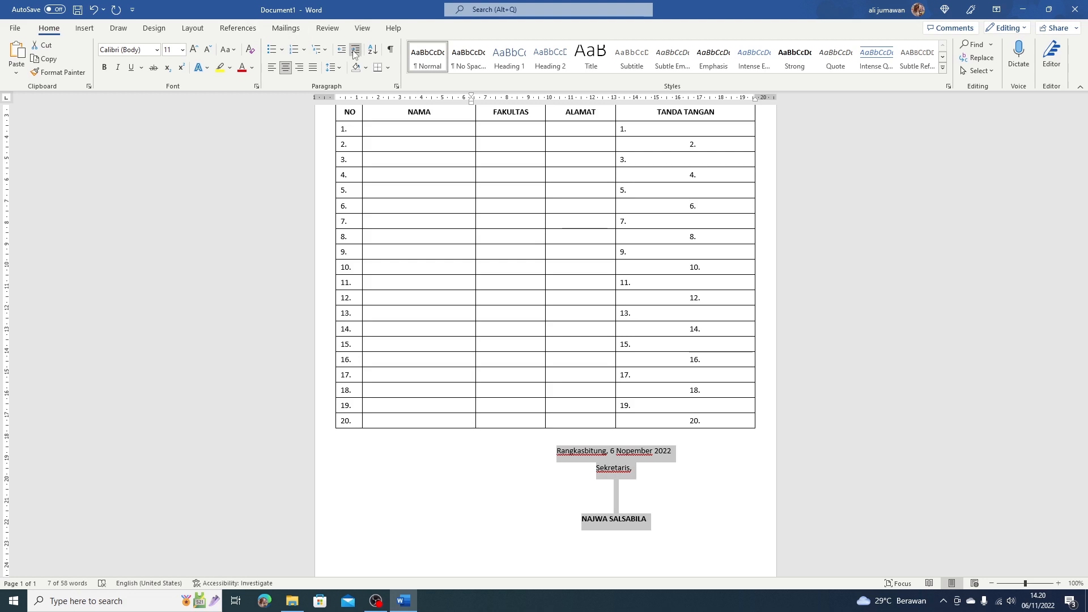
click(355, 51)
click(356, 51)
click(355, 51)
click(356, 52)
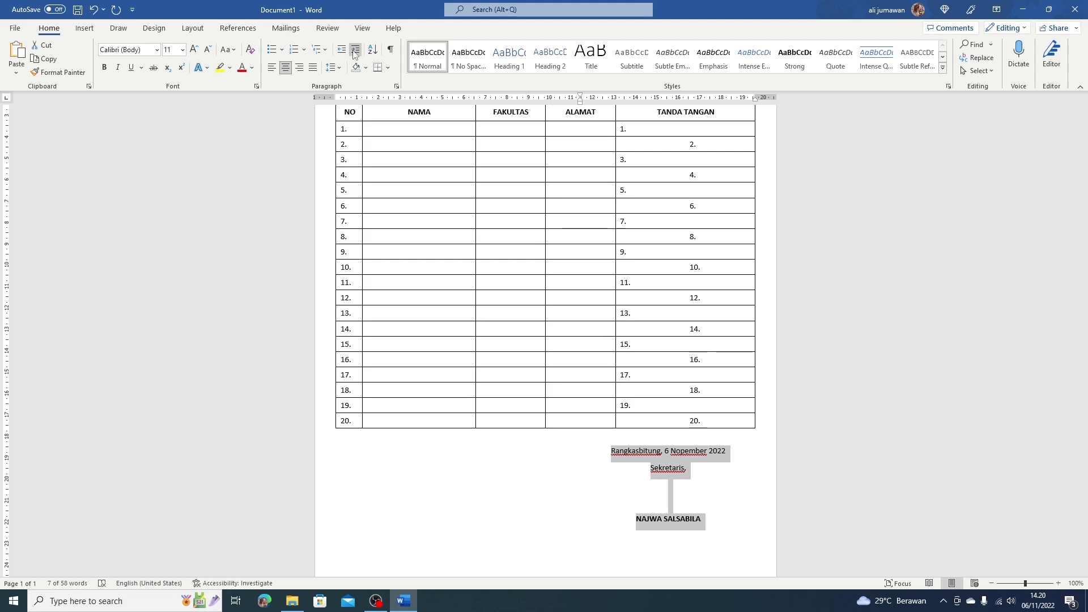
click(356, 51)
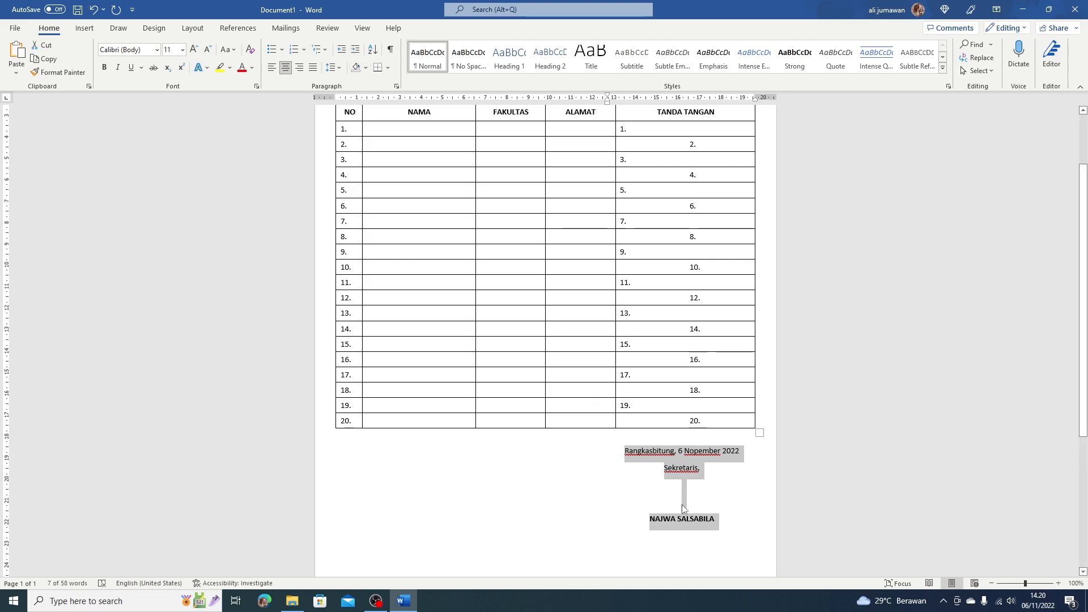
click(719, 443)
scroll(718, 440, up, 3)
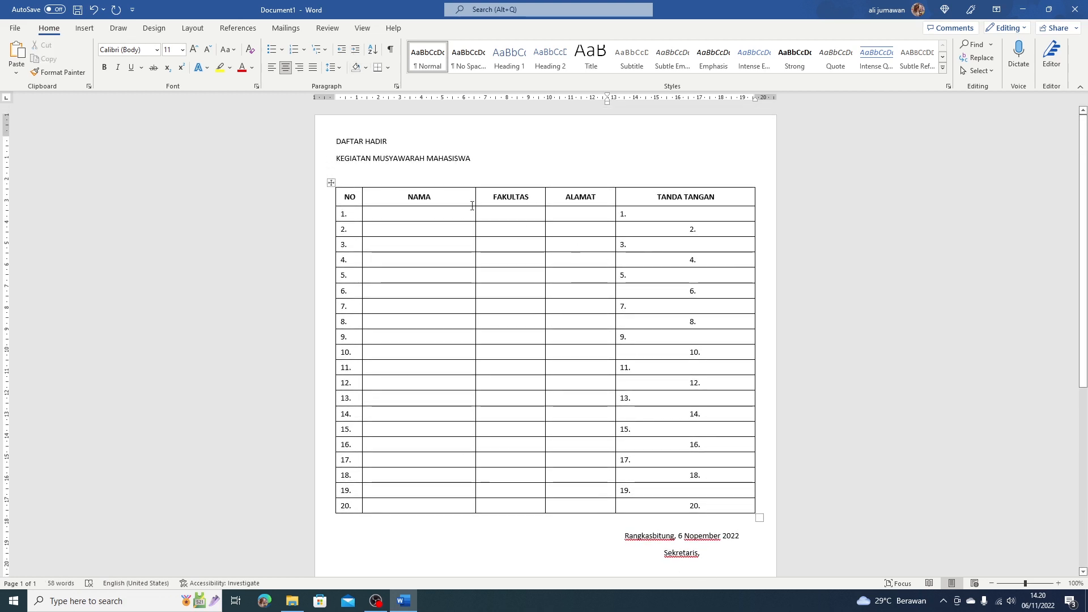
Center and bold the 'DAFTAR HADIR' and 'KEGIATAN MUSYAWARAH MAHASISWA' heading lines.
drag(336, 141, 453, 157)
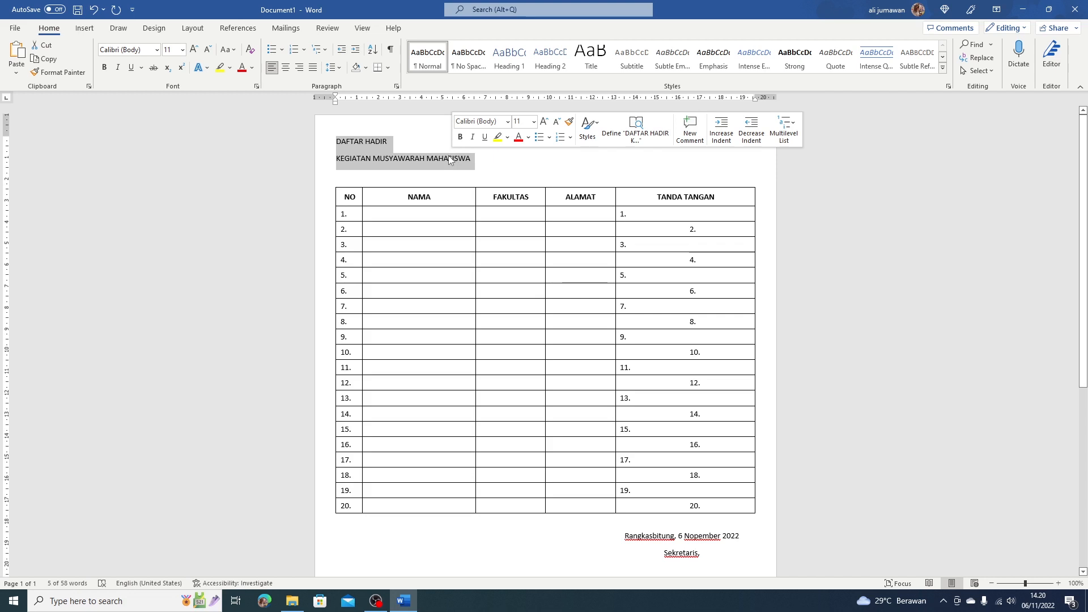
click(286, 68)
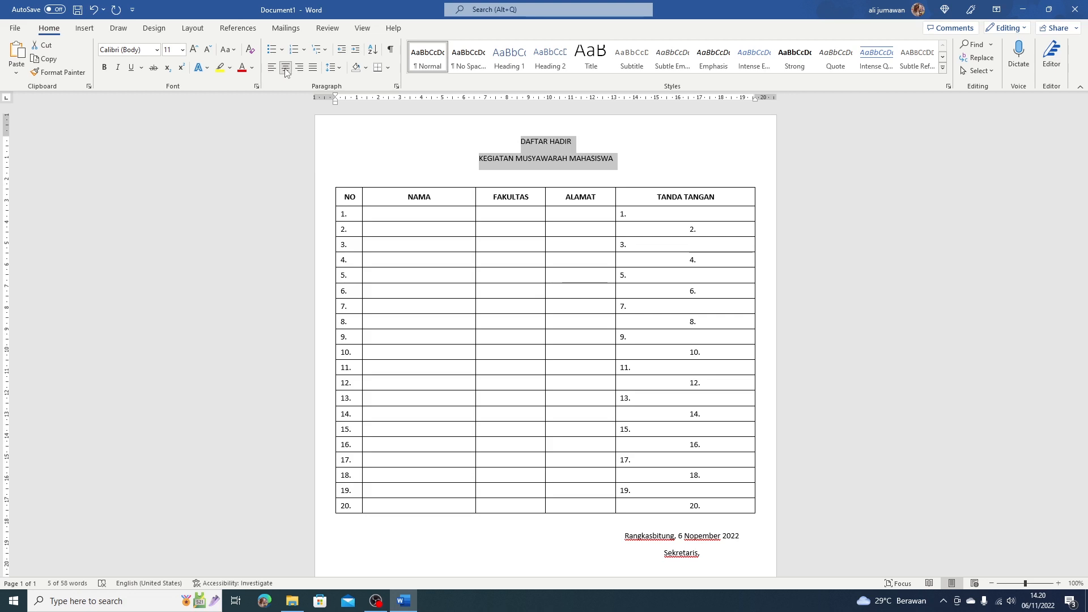
click(105, 69)
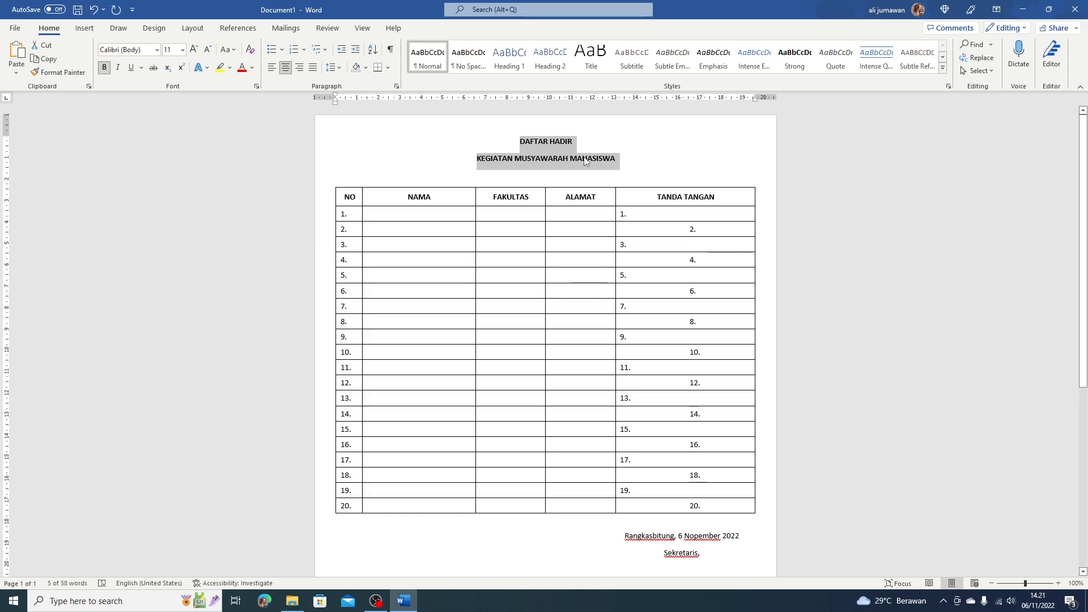
click(624, 161)
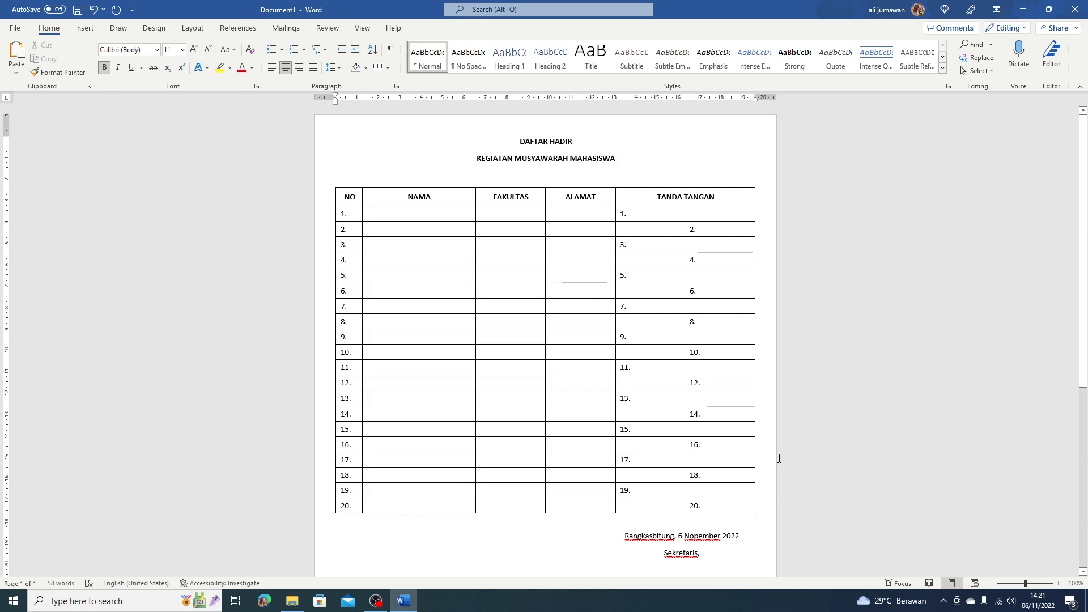
scroll(779, 452, down, 1)
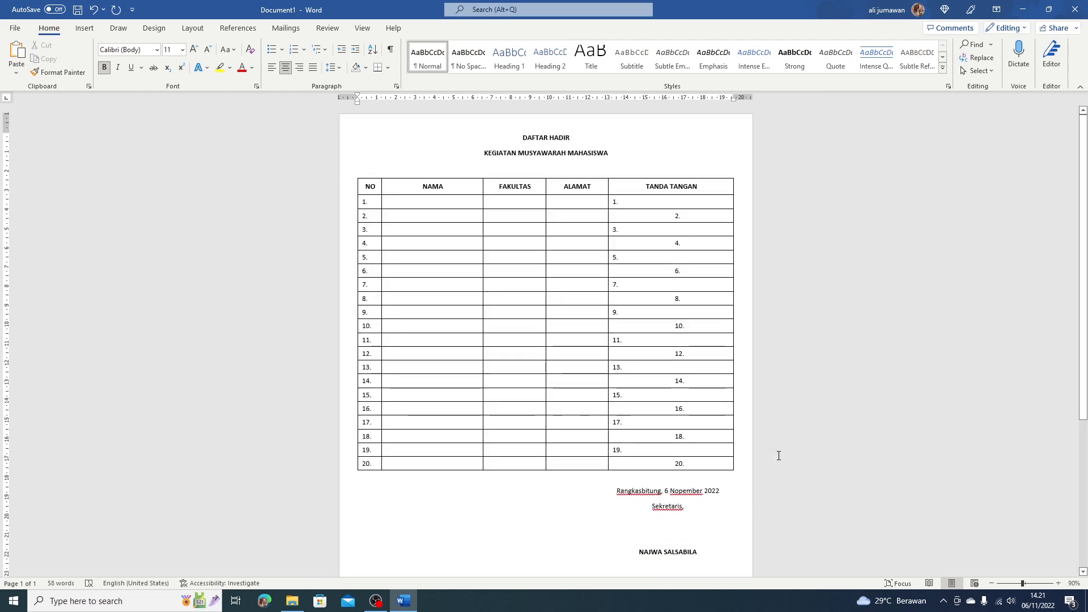